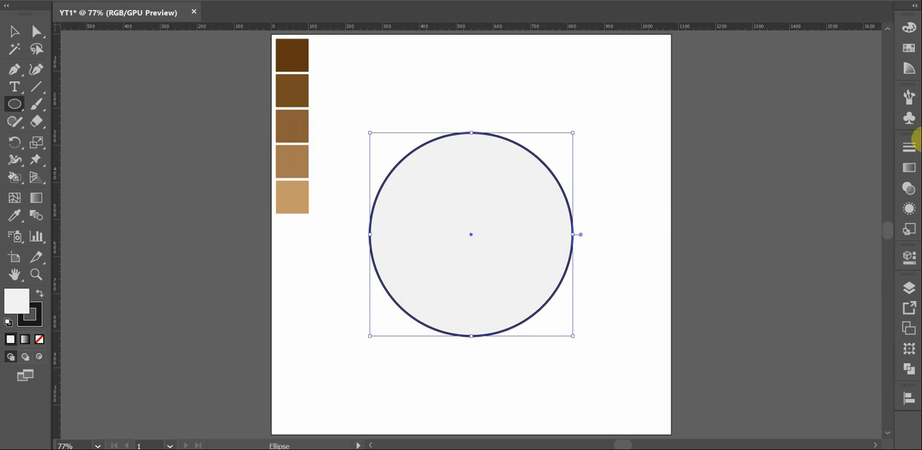
# Set the large circle's stroke weight to 4 pt and deselect it
pyautogui.click(910, 147)
pyautogui.scroll(-2, 806, 164)
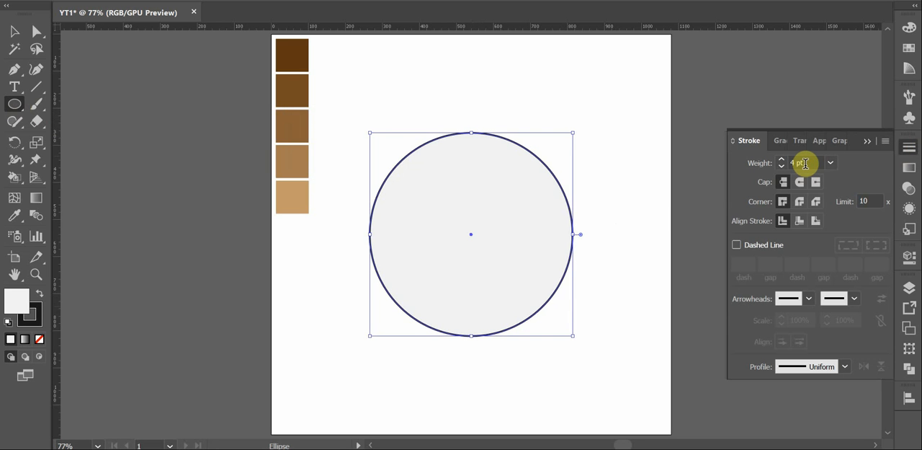
pyautogui.click(866, 141)
pyautogui.press('v')
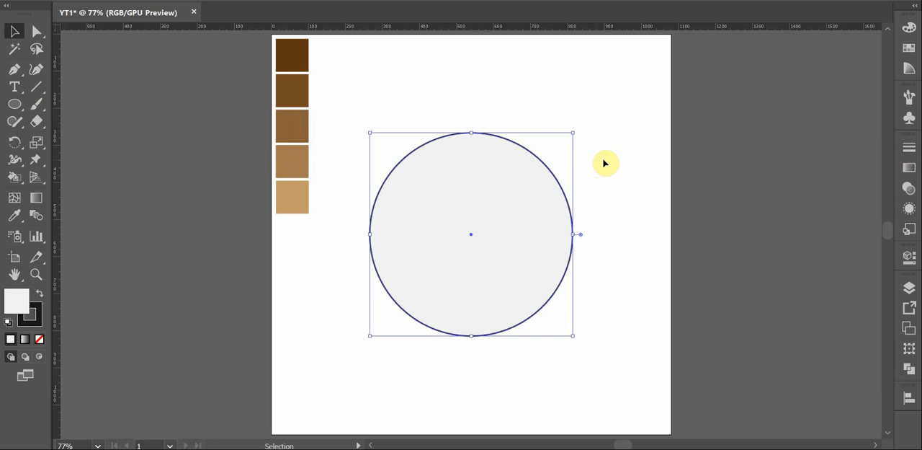
pyautogui.click(599, 164)
# Create a concentric copy of the large circle inside it, scaled down to about four fifths of its size
pyautogui.click(560, 183)
pyautogui.press('a')
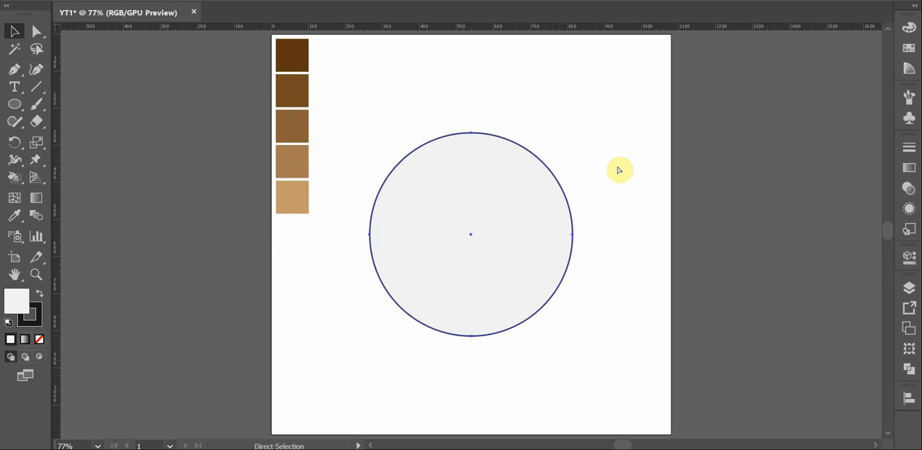
pyautogui.press('v')
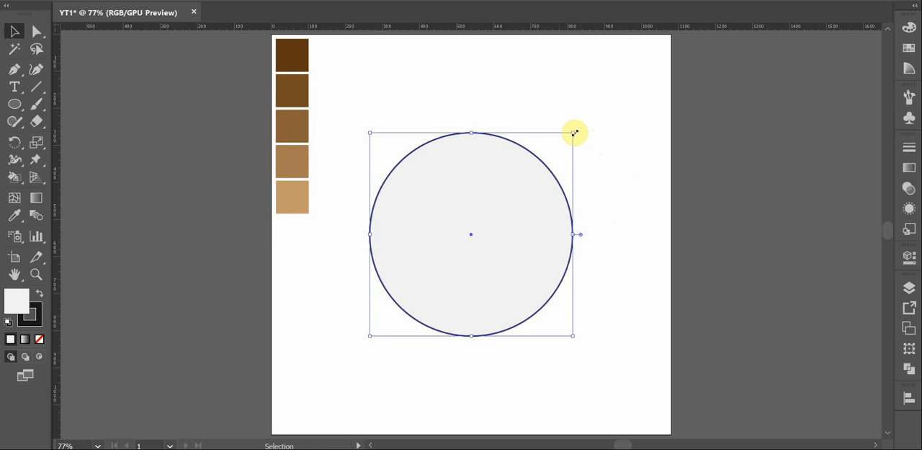
pyautogui.moveTo(574, 133); pyautogui.dragTo(550, 146)
pyautogui.click(588, 160)
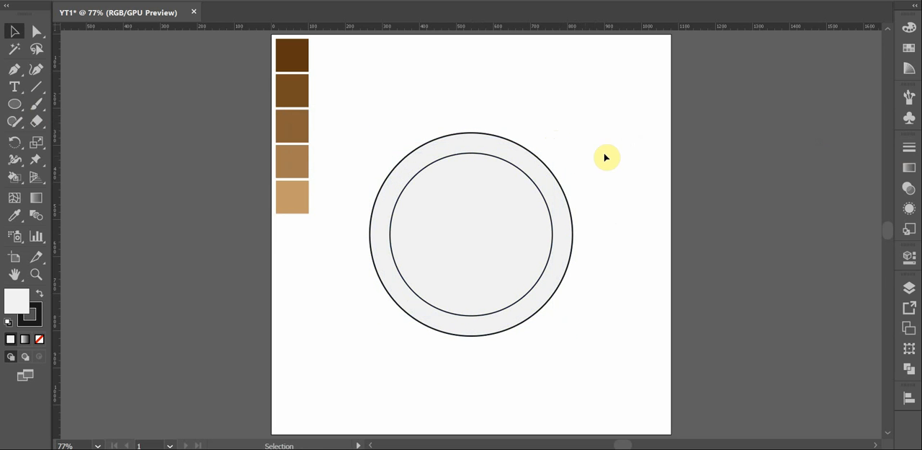
# Draw a straight horizontal line with the Pen tool across the outer circle, from its leftmost to its rightmost anchor point
pyautogui.press('p')
pyautogui.click(614, 161)
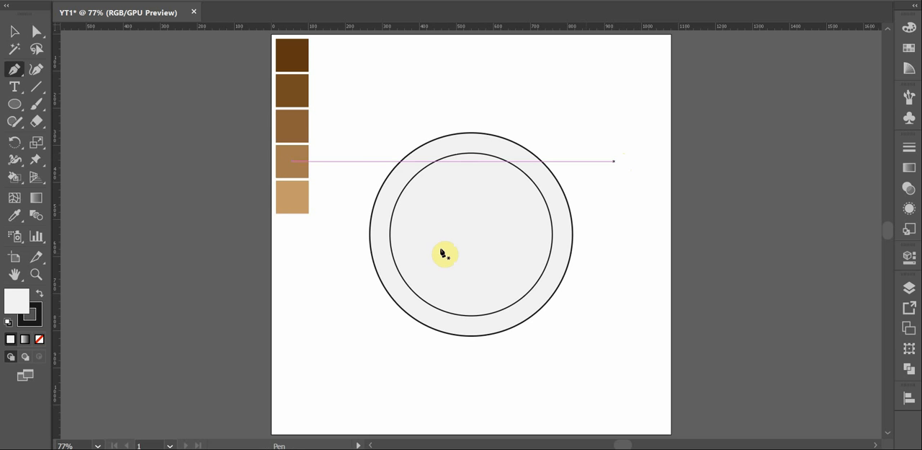
pyautogui.click(371, 235)
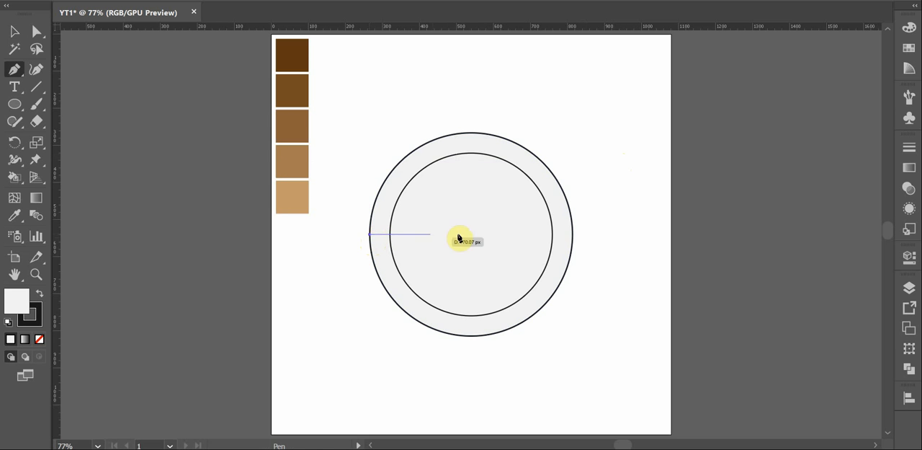
pyautogui.keyDown('shift'); pyautogui.click(574, 235); pyautogui.keyUp('shift')
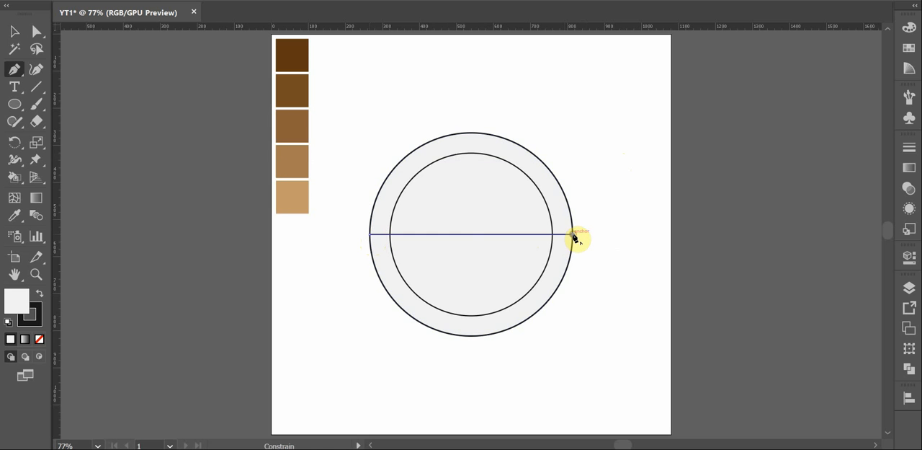
pyautogui.keyDown('ctrl'); pyautogui.click(603, 249); pyautogui.keyUp('ctrl')
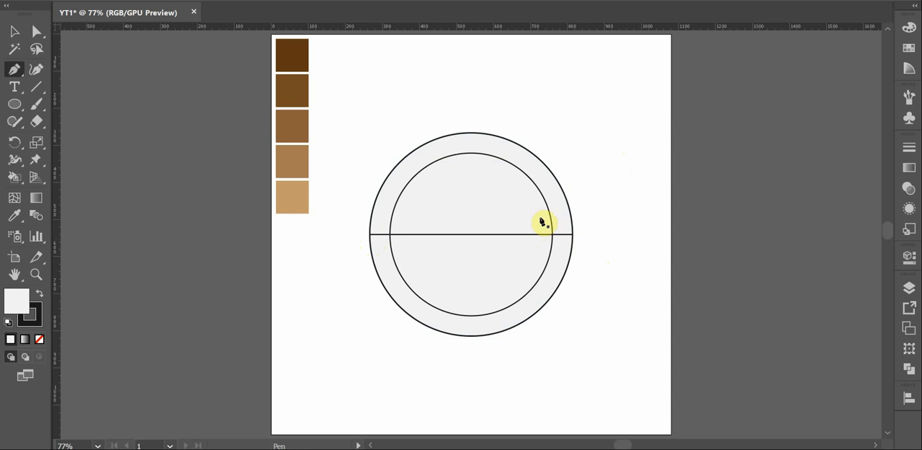
# Draw a vertical line about 548 px long from the outer circle's top anchor point to its bottom anchor point
pyautogui.click(472, 134)
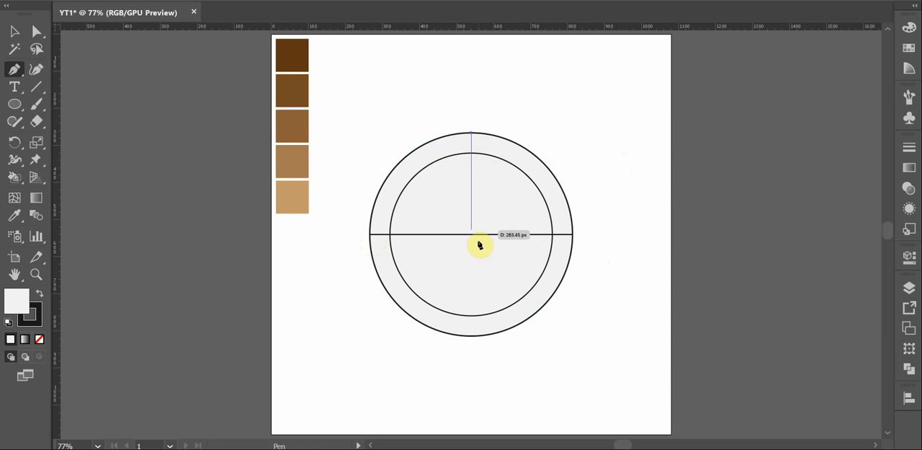
pyautogui.keyDown('shift'); pyautogui.click(472, 336); pyautogui.keyUp('shift')
pyautogui.press('v')
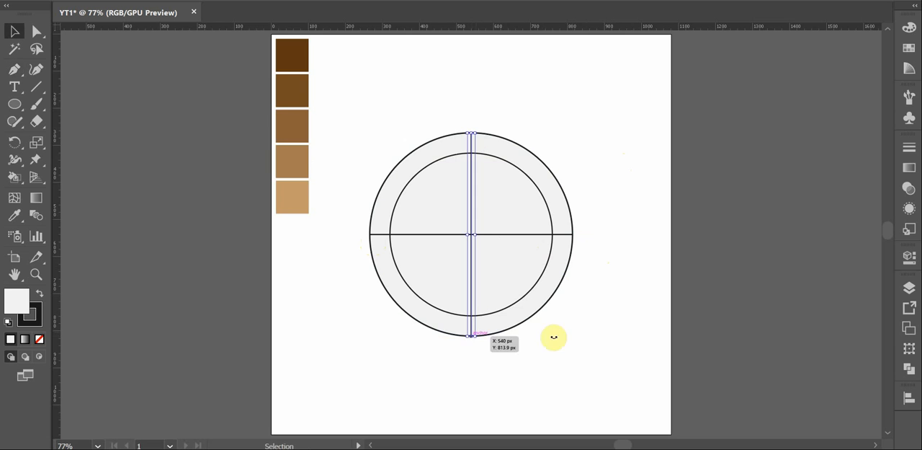
pyautogui.click(628, 312)
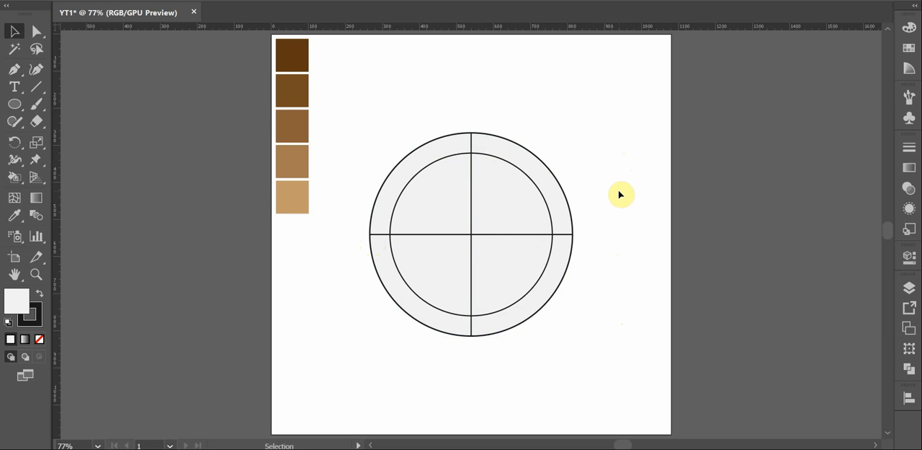
# Draw a small circle centered on the vertical line at the top of the ring, between the outer and inner circles
pyautogui.press('l')
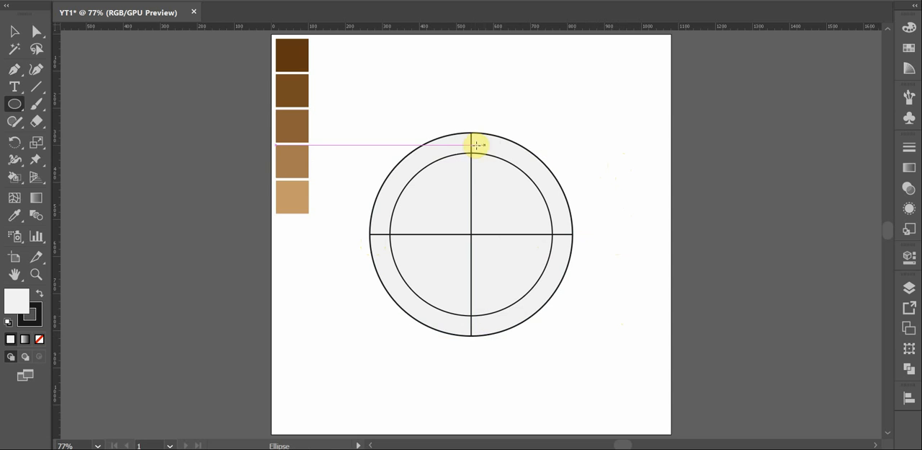
pyautogui.moveTo(471, 143); pyautogui.dragTo(477, 147)
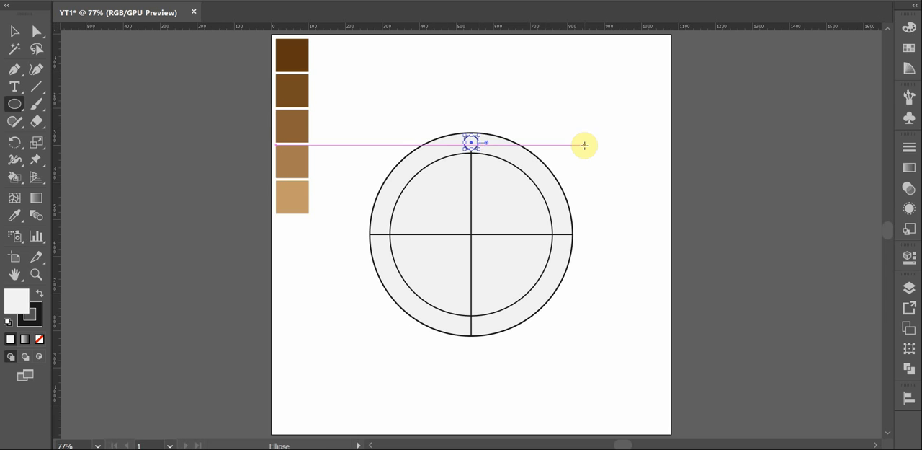
pyautogui.press('v')
pyautogui.click(606, 138)
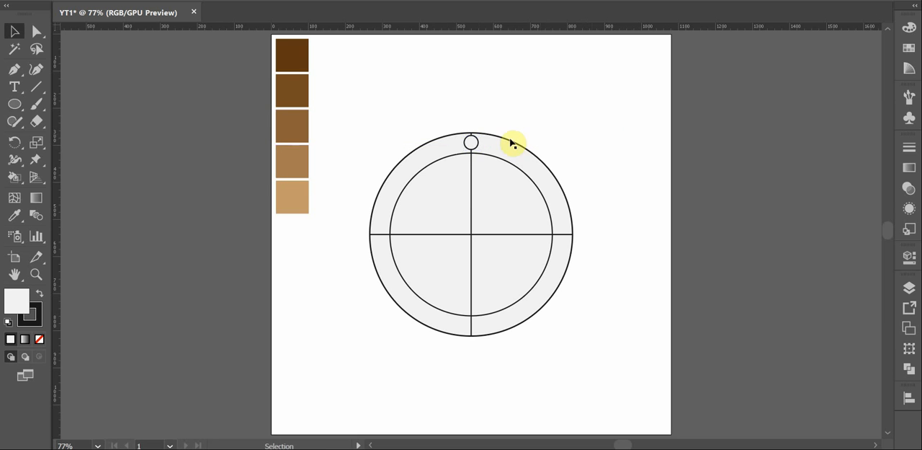
# Create a copy of the small circle rotated by 360/8 degrees around the intersection of the two lines
pyautogui.click(474, 147)
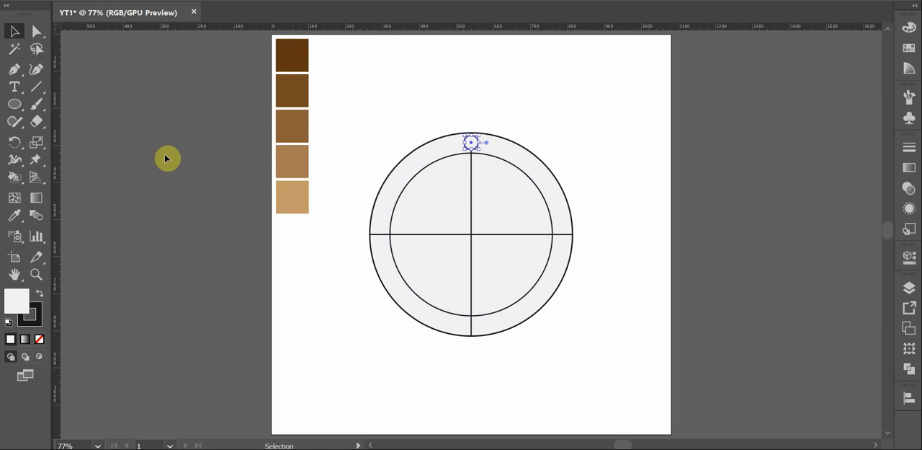
pyautogui.press('r')
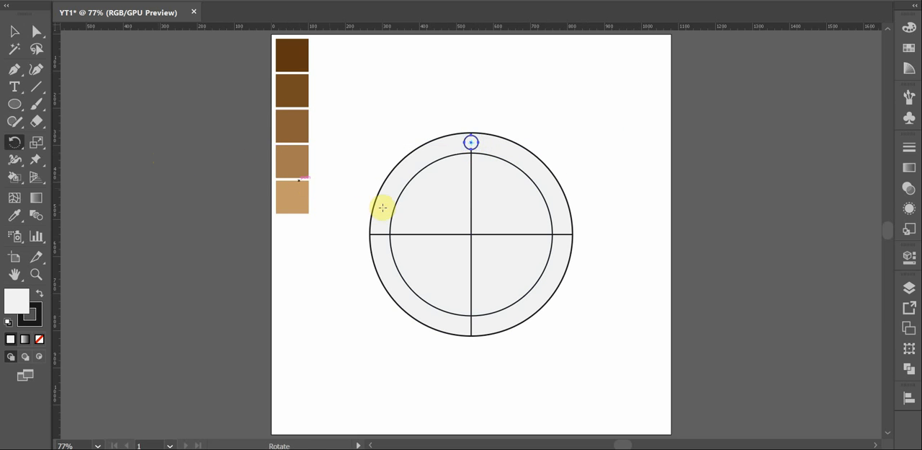
pyautogui.keyDown('alt'); pyautogui.click(471, 234); pyautogui.keyUp('alt')
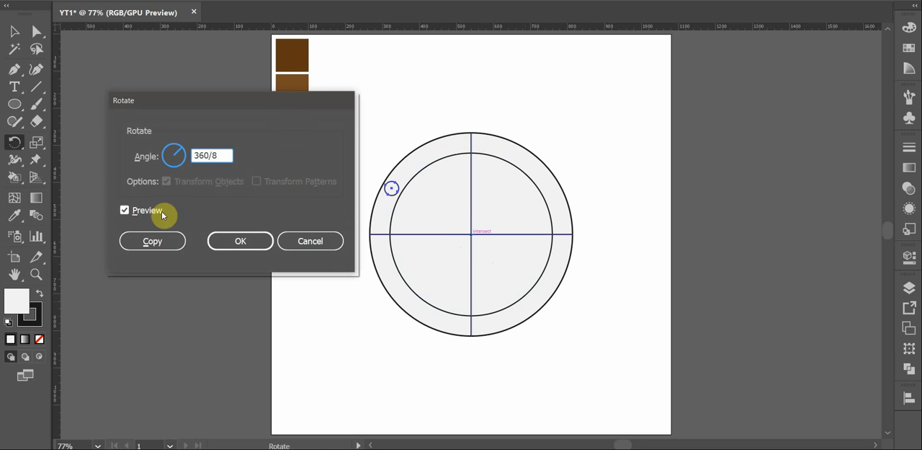
pyautogui.click(151, 240)
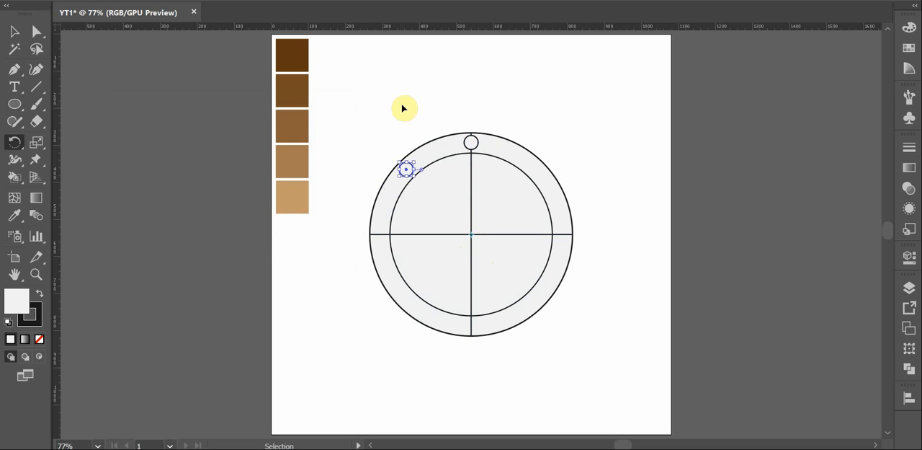
# Repeat the rotated copy until eight evenly spaced small circles surround the ring, and deselect
pyautogui.hotkey('ctrl', 'd')
pyautogui.hotkey('ctrl', 'd')
pyautogui.hotkey('ctrl', 'd')
pyautogui.hotkey('ctrl', 'd')
pyautogui.hotkey('ctrl', 'd')
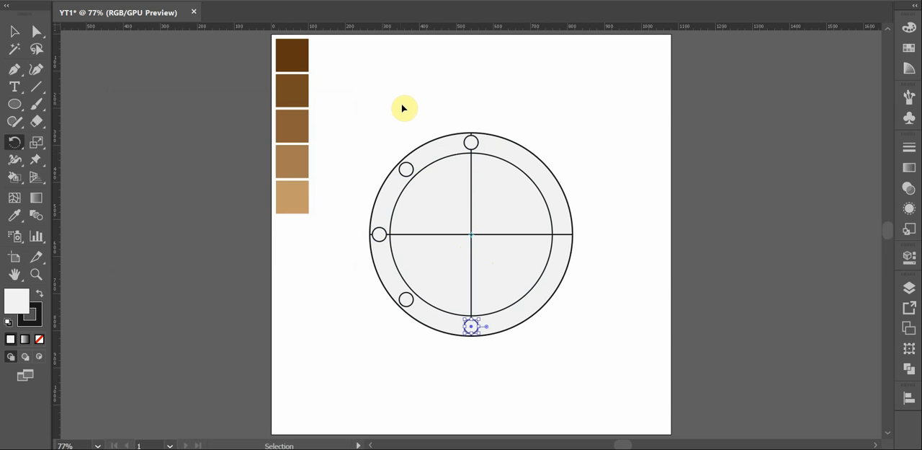
pyautogui.hotkey('ctrl', 'd')
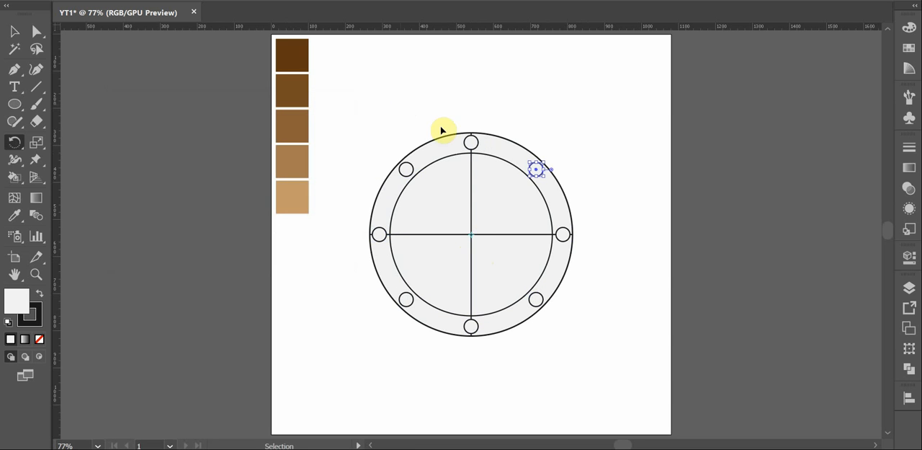
pyautogui.press('v')
pyautogui.click(588, 165)
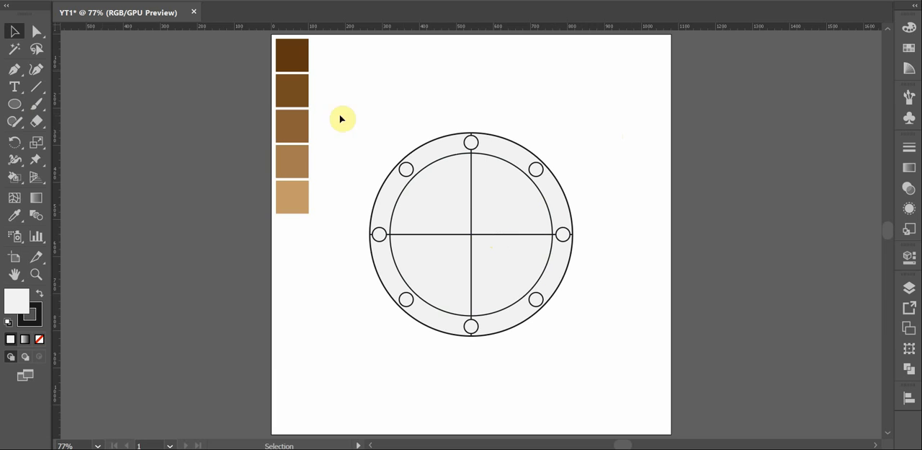
# Draw a horizontal rectangle about 88 by 55 px in the blank area above and right of the large circle
pyautogui.press('m')
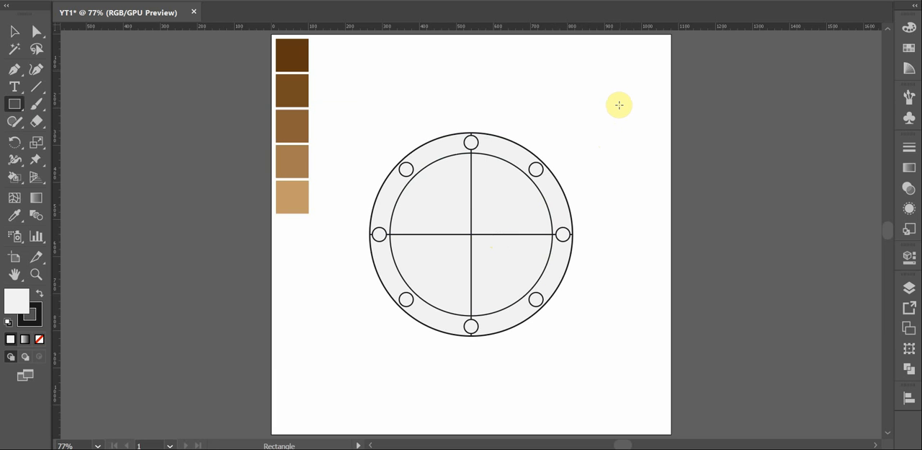
pyautogui.moveTo(615, 105); pyautogui.dragTo(631, 114)
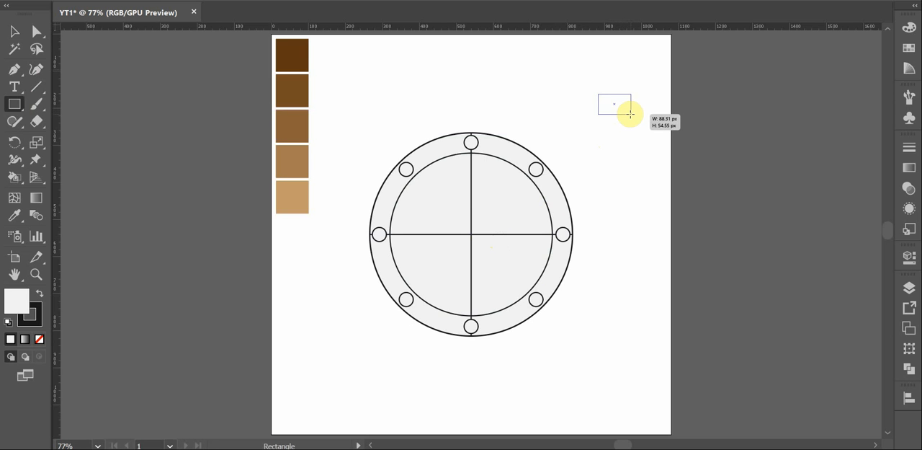
pyautogui.moveTo(630, 114); pyautogui.dragTo(631, 114)
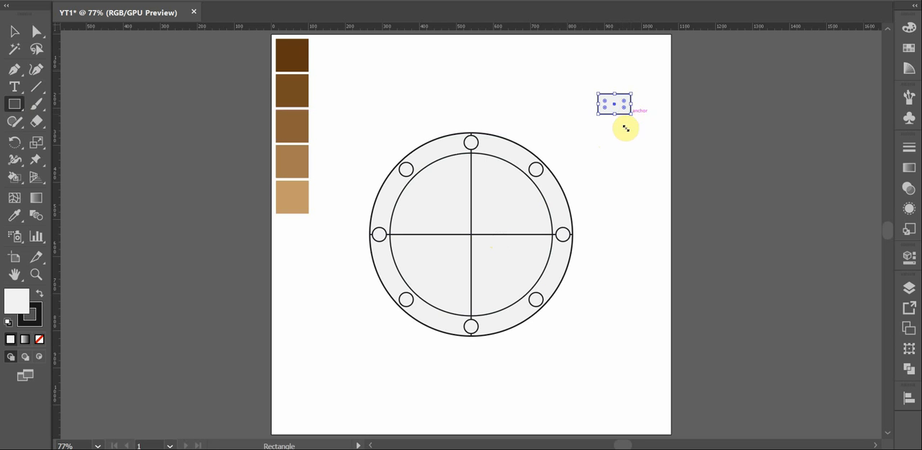
pyautogui.press('v')
pyautogui.click(628, 140)
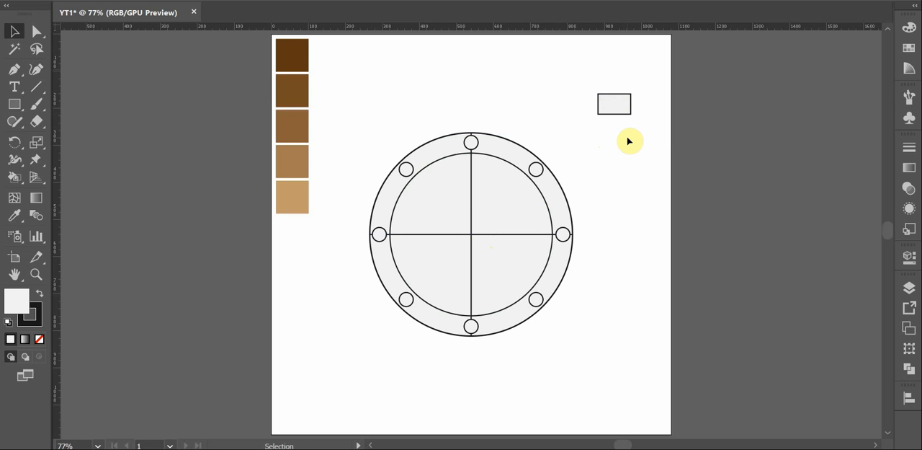
# Draw a tall narrow rectangle about 45 by 180 px over the middle of the small horizontal rectangle
pyautogui.press('m')
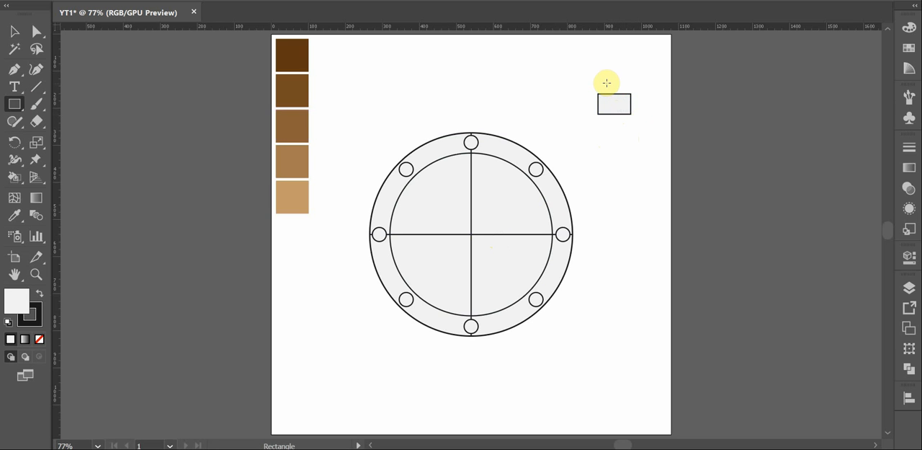
pyautogui.moveTo(607, 83); pyautogui.dragTo(624, 150)
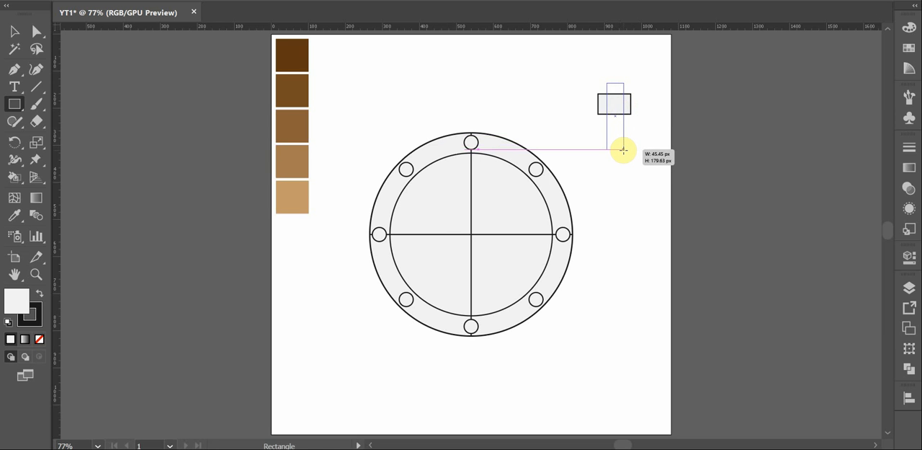
pyautogui.moveTo(623, 150); pyautogui.dragTo(624, 150)
pyautogui.press('v')
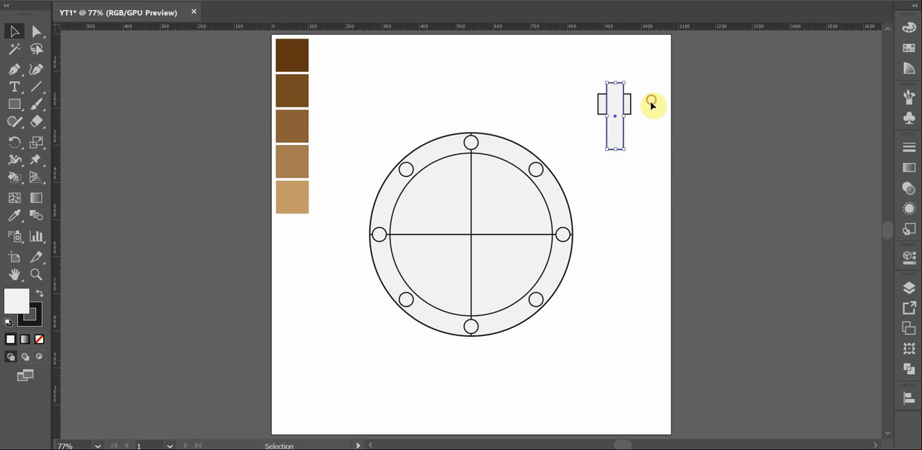
# Align the horizontal centers of the two rectangles, using the wide one as the key object
pyautogui.click(637, 108)
pyautogui.click(624, 132)
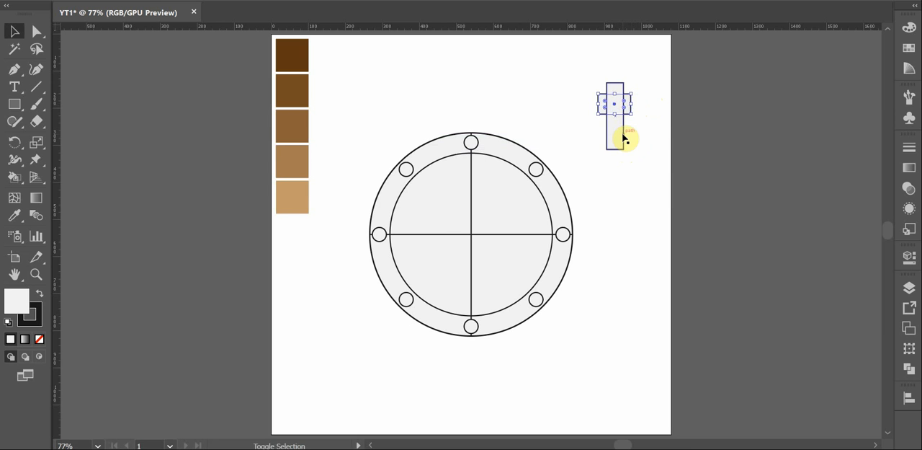
pyautogui.keyDown('shift'); pyautogui.click(630, 114); pyautogui.keyUp('shift')
pyautogui.click(631, 107)
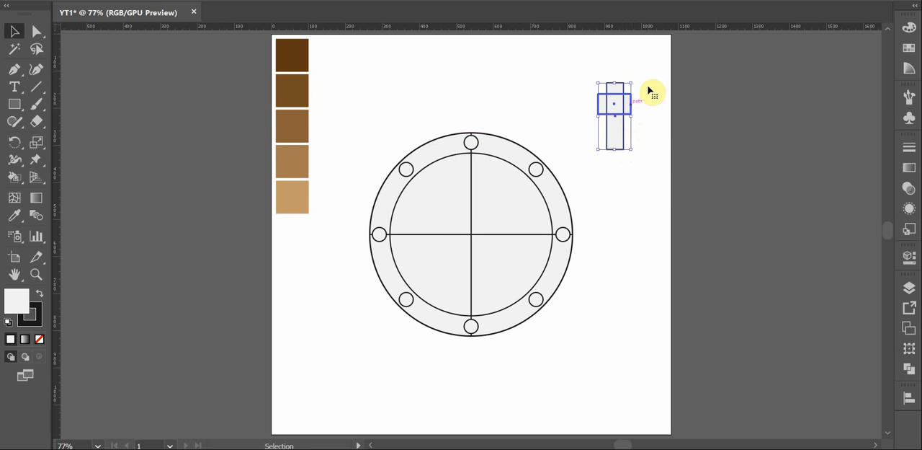
pyautogui.click(572, 2)
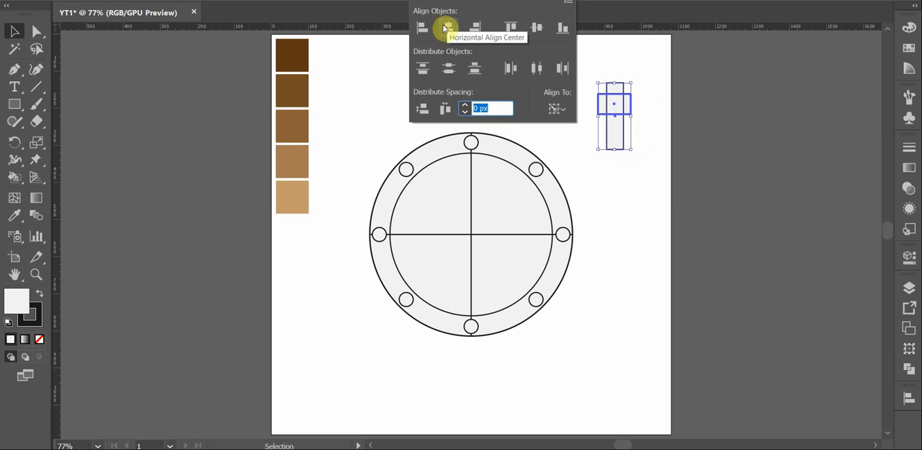
pyautogui.click(447, 26)
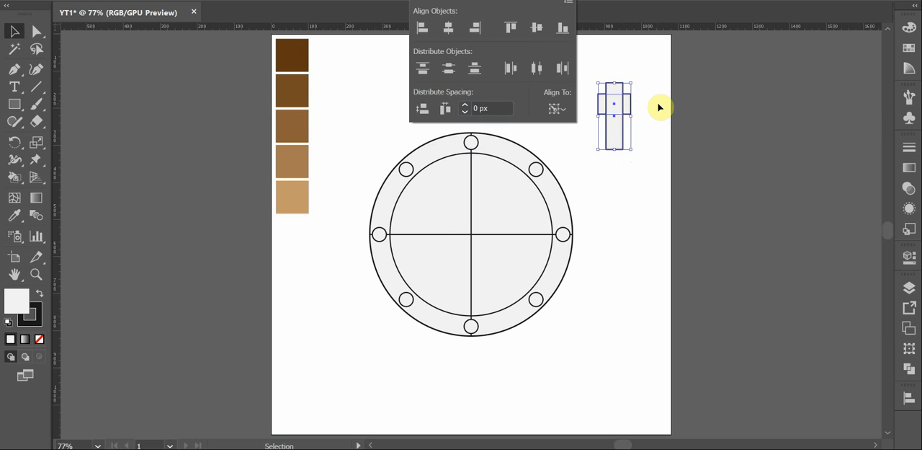
pyautogui.click(658, 107)
pyautogui.scroll(3, 657, 112)
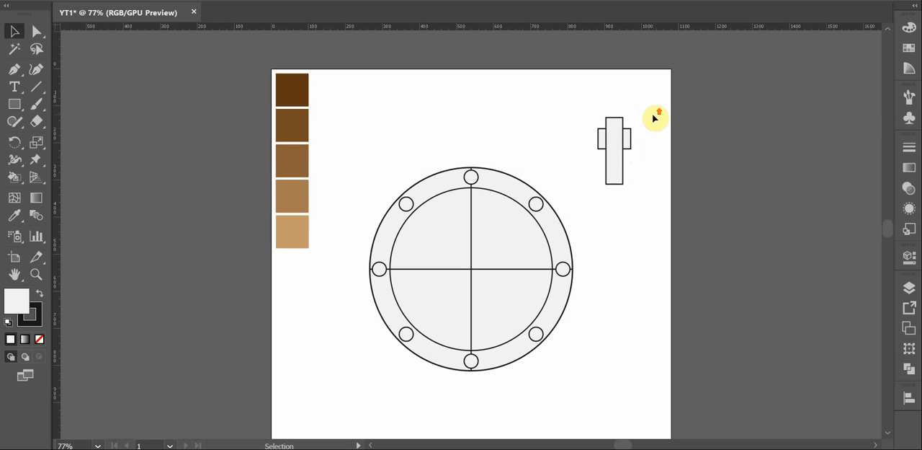
pyautogui.scroll(-1, 655, 121)
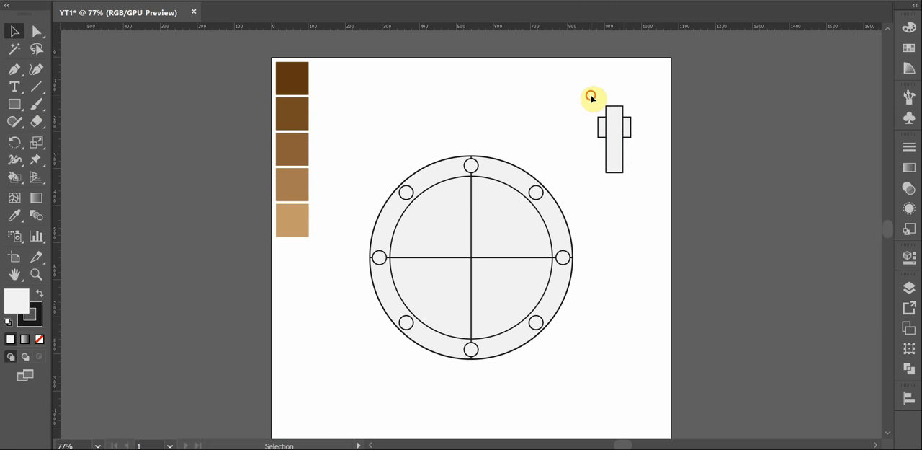
# Move the two aligned rectangles down beside the large circle and draw a rounded rectangle about 60 by 85 px over the tall one's upper end
pyautogui.moveTo(591, 96); pyautogui.dragTo(629, 222)
pyautogui.click(650, 155)
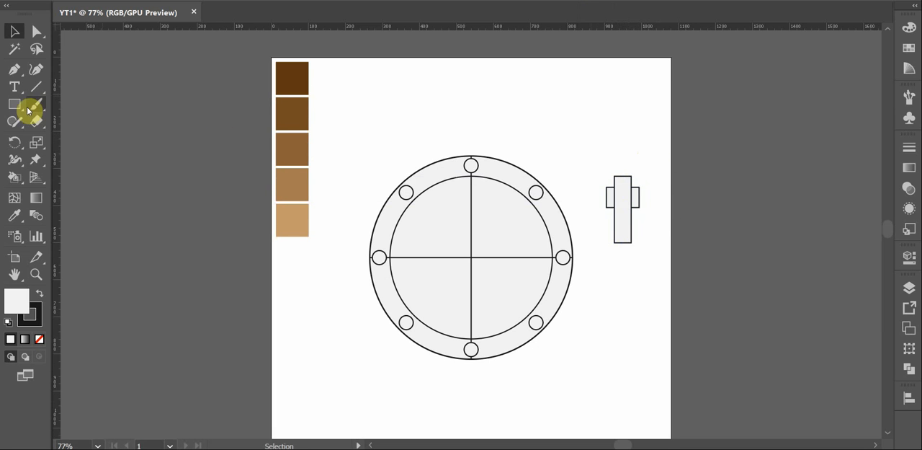
pyautogui.moveTo(16, 105); pyautogui.dragTo(171, 127)
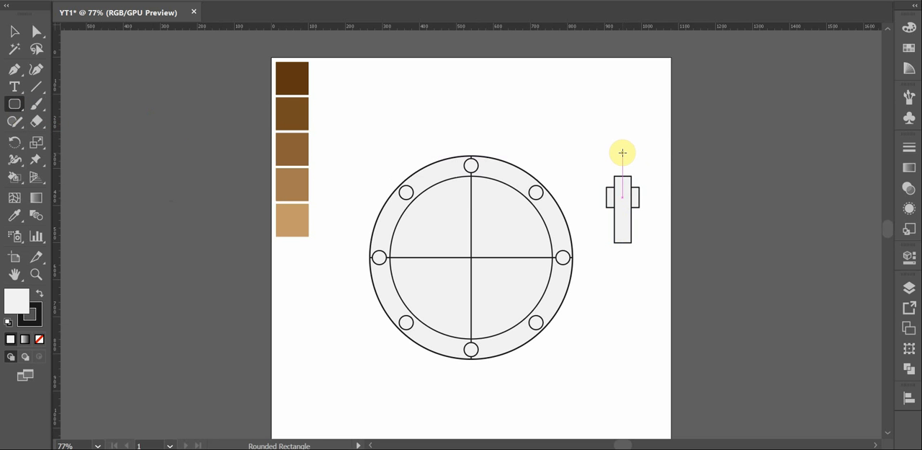
pyautogui.moveTo(622, 152); pyautogui.dragTo(627, 168)
pyautogui.press('v')
pyautogui.click(657, 158)
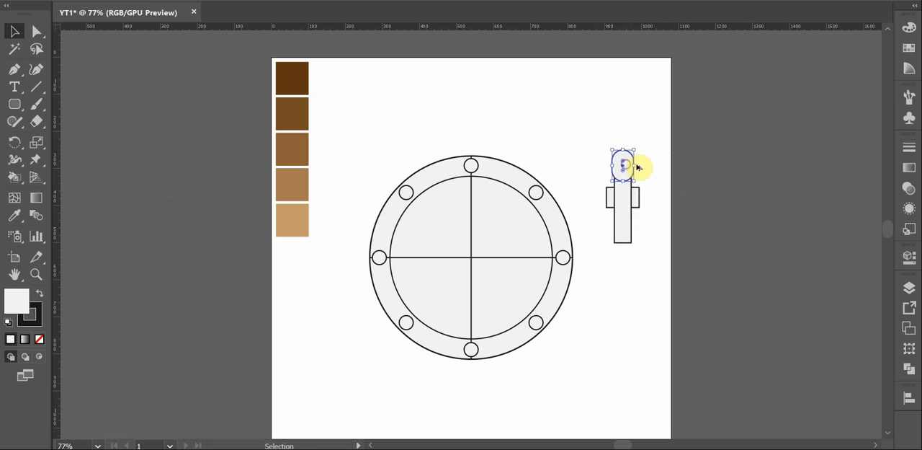
pyautogui.click(654, 167)
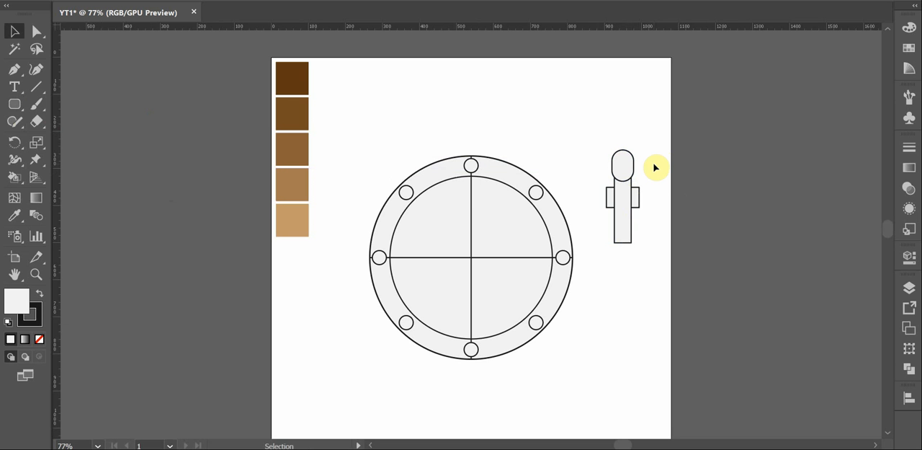
# Remove the fill from the three handle parts, leaving only their outlines
pyautogui.moveTo(655, 158); pyautogui.dragTo(604, 242)
pyautogui.click(39, 340)
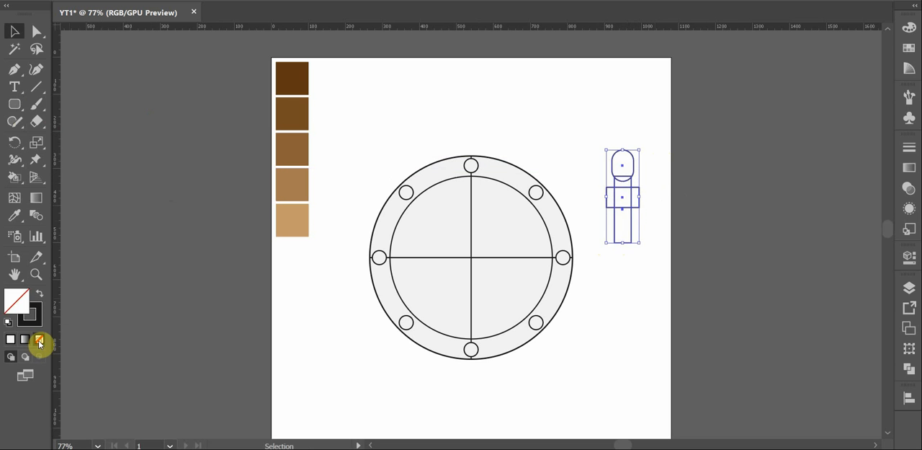
pyautogui.click(625, 284)
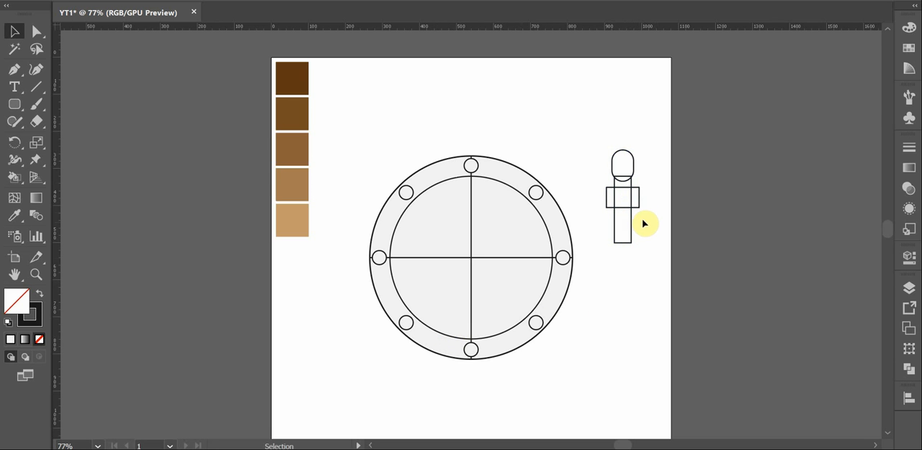
pyautogui.moveTo(641, 146); pyautogui.dragTo(608, 258)
pyautogui.click(646, 268)
# Round all corners of the wide rectangle crossing the handle
pyautogui.click(640, 201)
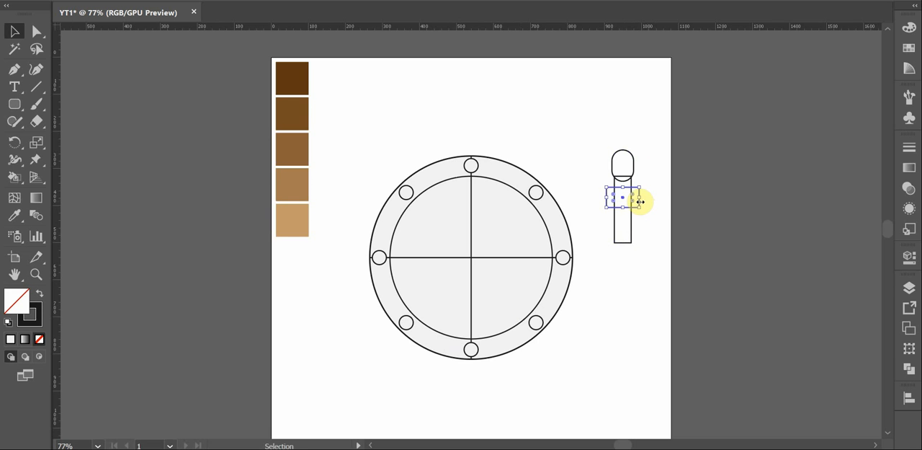
pyautogui.press('a')
pyautogui.moveTo(614, 200); pyautogui.dragTo(617, 196)
pyautogui.click(649, 229)
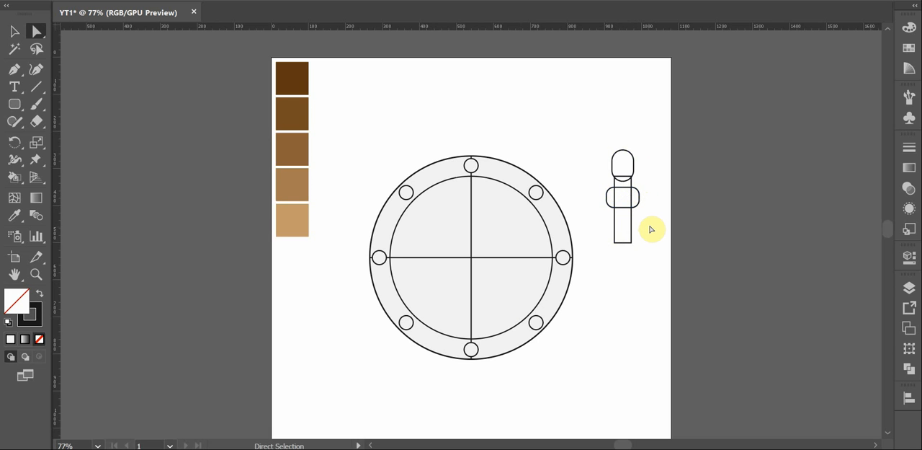
# Color the handle's upper capsule with the second-darkest brown swatch, without a stroke
pyautogui.click(637, 174)
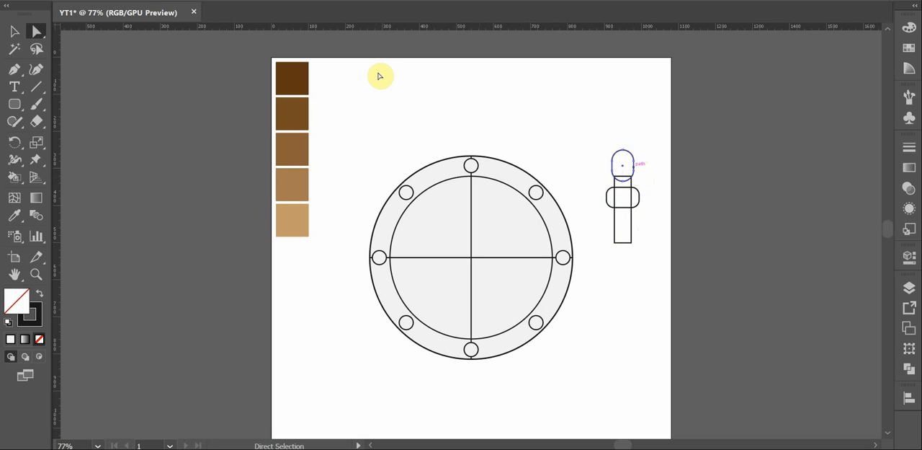
pyautogui.press('i')
pyautogui.click(293, 73)
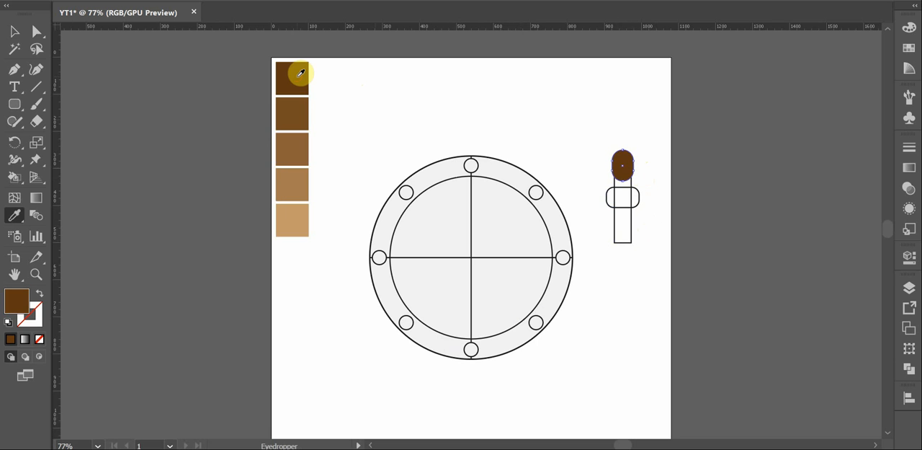
pyautogui.click(296, 108)
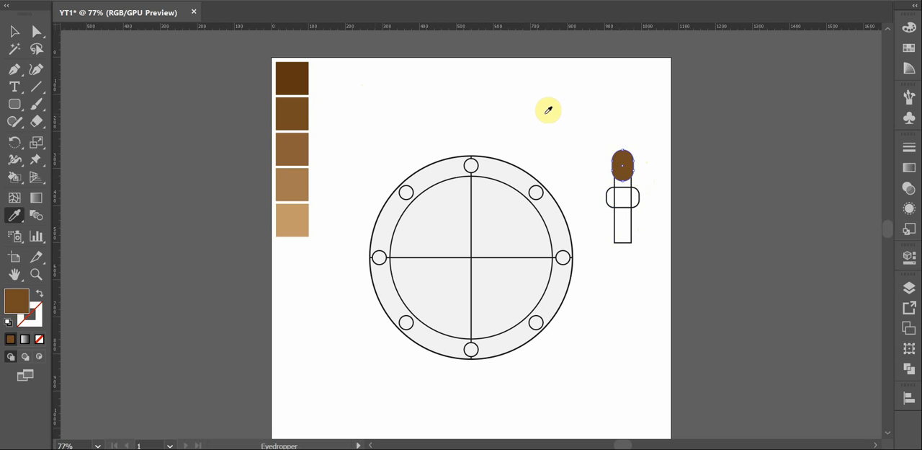
pyautogui.press('v')
pyautogui.click(581, 109)
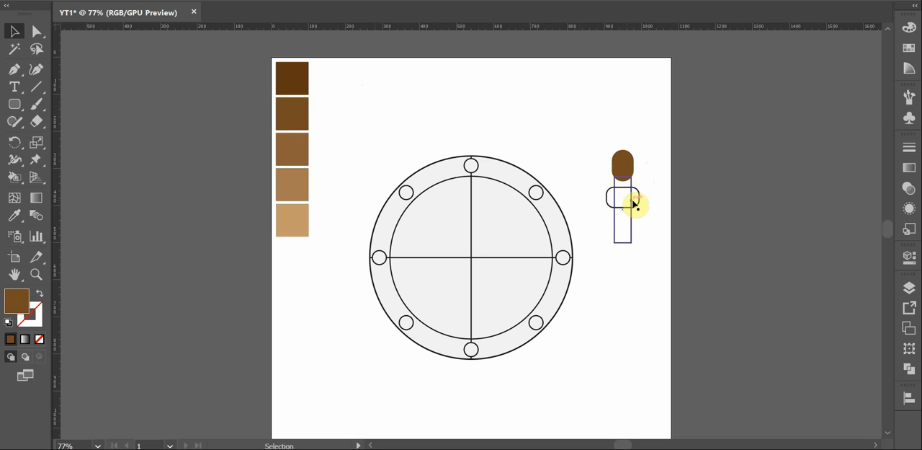
# Color the rounded crosspiece of the handle with the second-darkest brown swatch
pyautogui.click(640, 204)
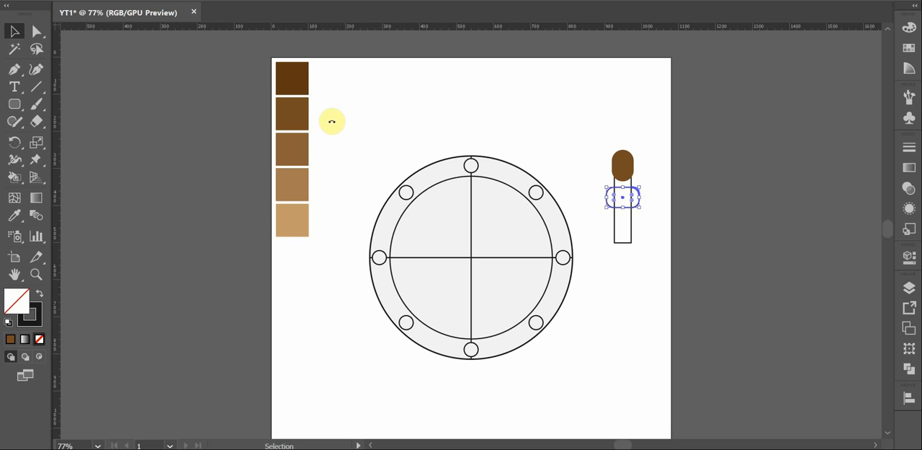
pyautogui.press('i')
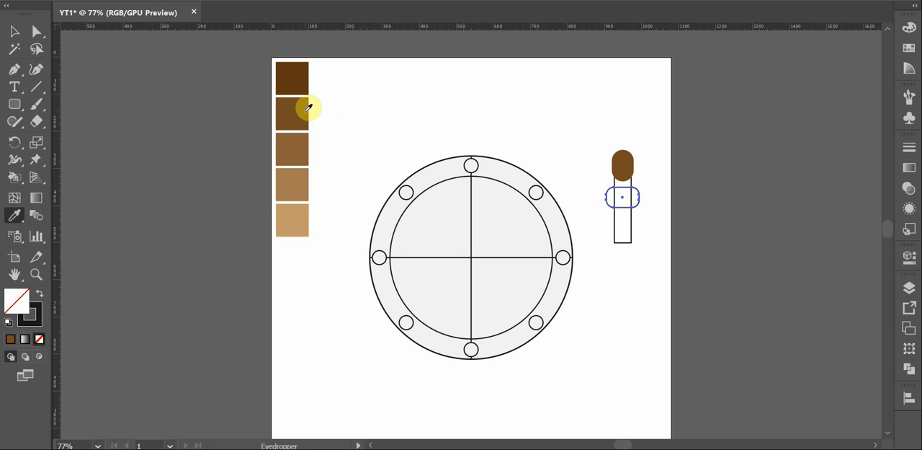
pyautogui.click(308, 108)
pyautogui.press('v')
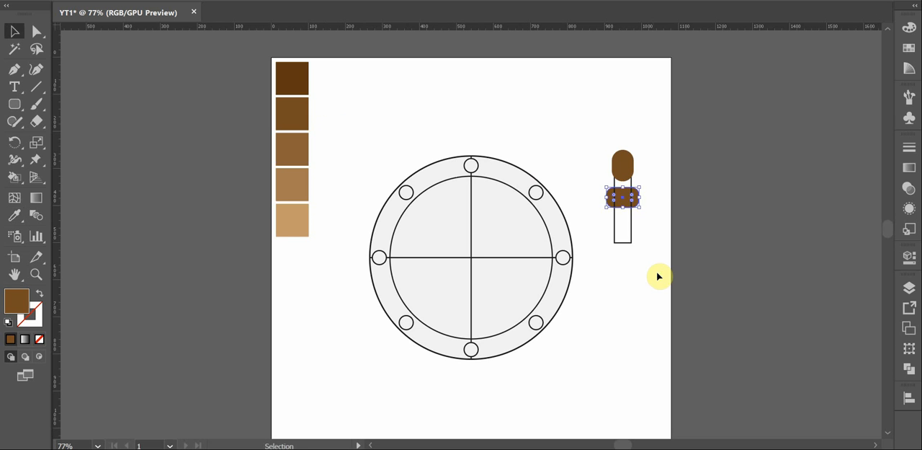
pyautogui.click(653, 268)
# Color the tall shaft rectangle of the handle with the middle brown swatch
pyautogui.click(631, 231)
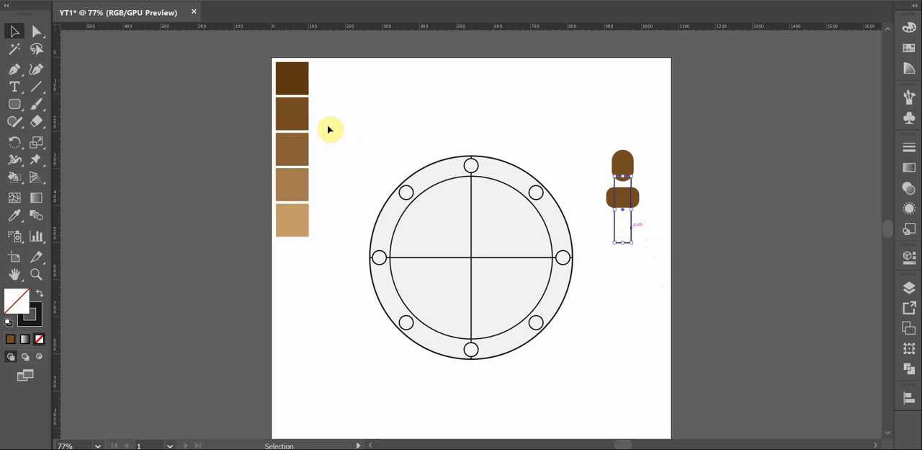
pyautogui.press('i')
pyautogui.click(302, 149)
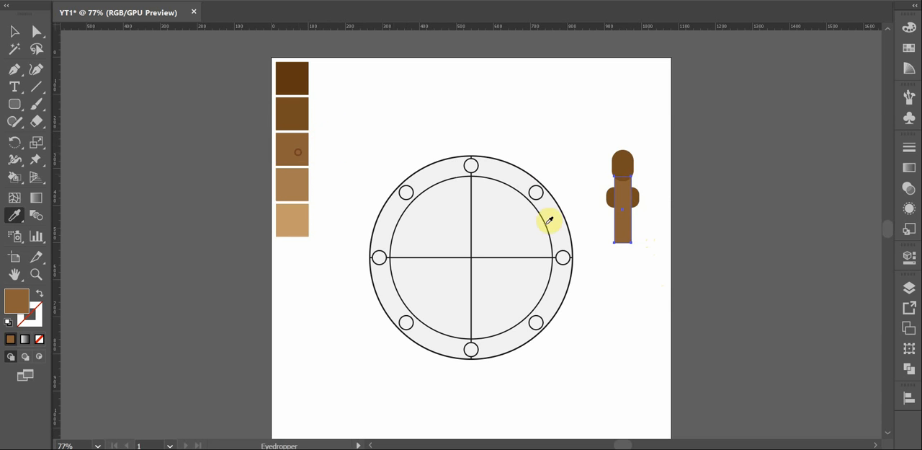
pyautogui.press('v')
pyautogui.click(662, 274)
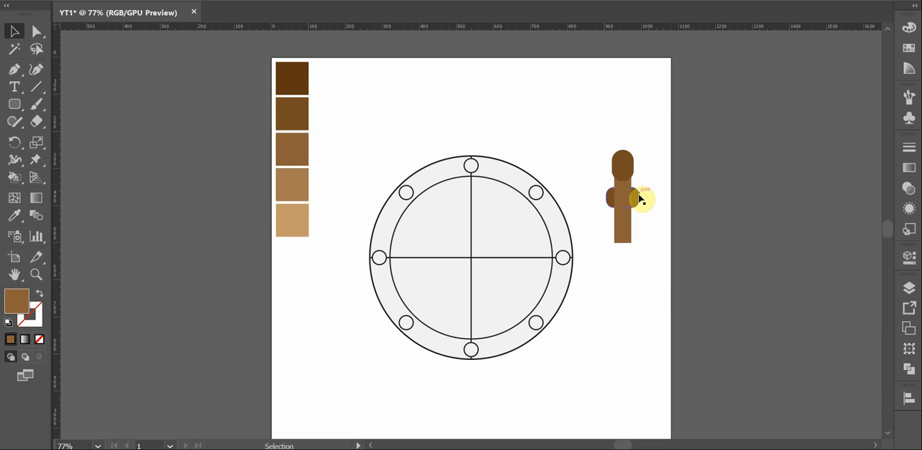
# Bring the rounded crosspiece to the front of the handle's shaft
pyautogui.click(635, 198)
pyautogui.rightClick(637, 207)
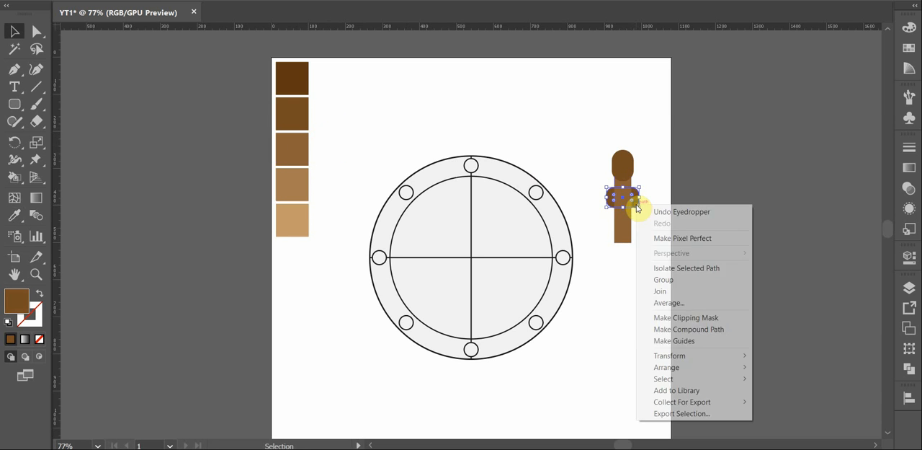
pyautogui.moveTo(687, 368)
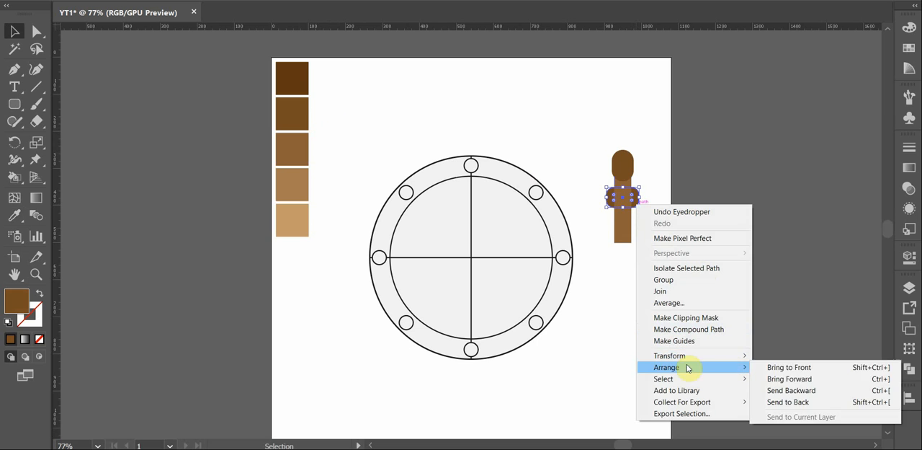
pyautogui.click(765, 367)
pyautogui.click(655, 256)
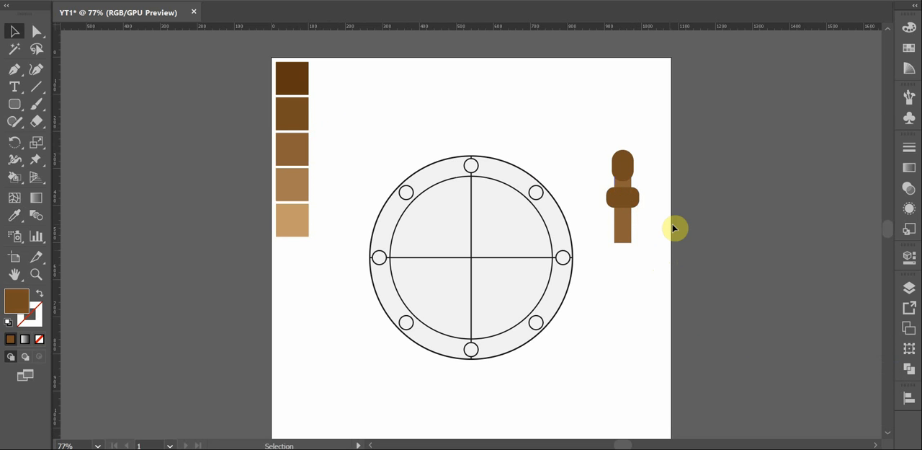
# Enlarge the handle's upper capsule to about 73 by 105 px and shift the crosspiece slightly down the shaft
pyautogui.click(632, 167)
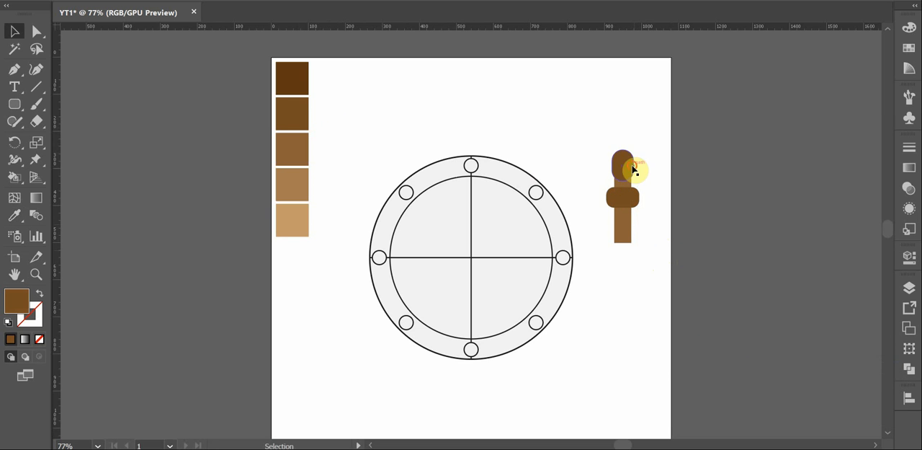
pyautogui.moveTo(635, 148); pyautogui.dragTo(637, 144)
pyautogui.click(655, 165)
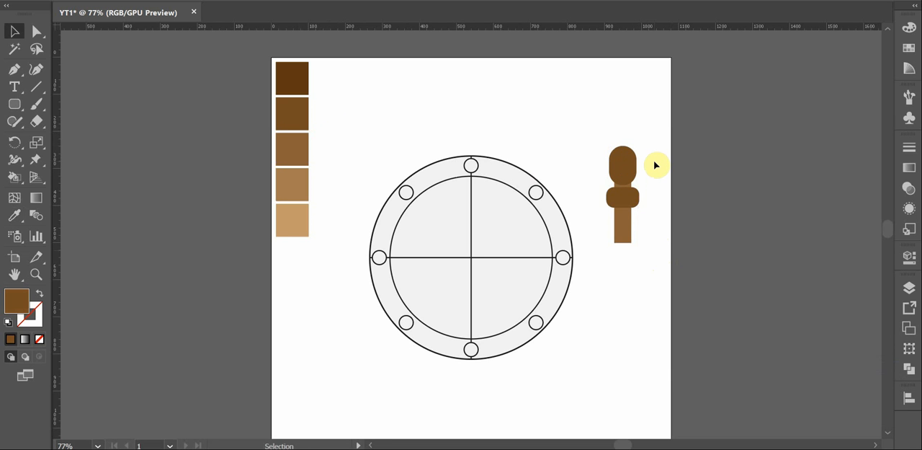
pyautogui.click(622, 200)
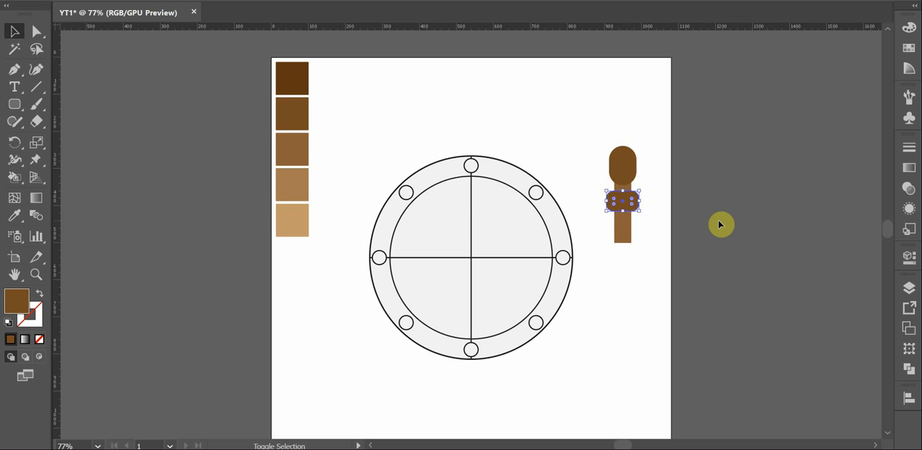
pyautogui.click(657, 193)
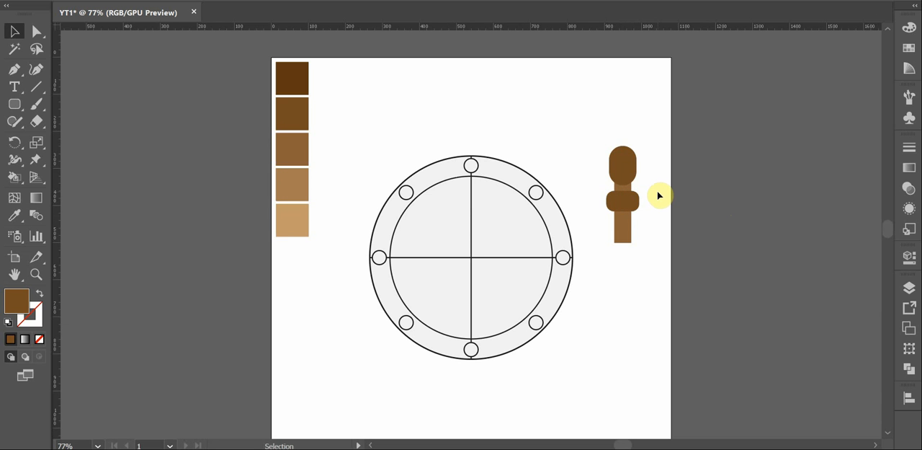
# Place a copy of the handle's capsule in the blank area above the circle and color it with the second-lightest brown swatch
pyautogui.click(628, 164)
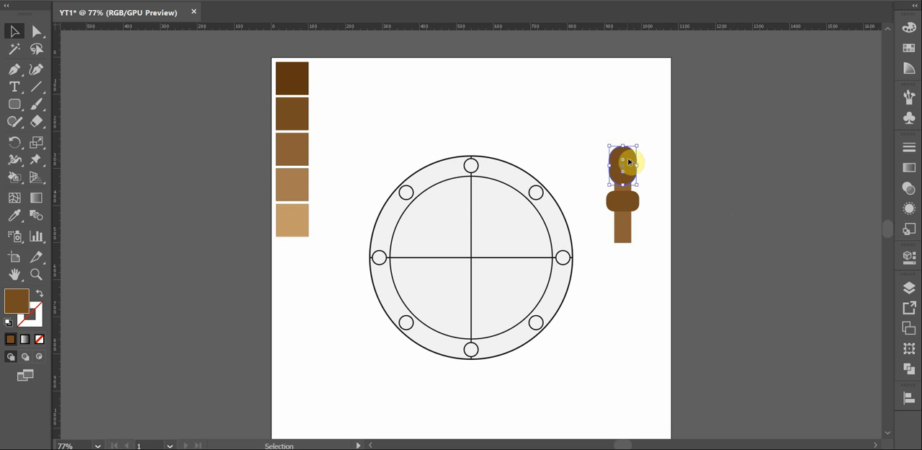
pyautogui.moveTo(628, 163); pyautogui.dragTo(563, 116)
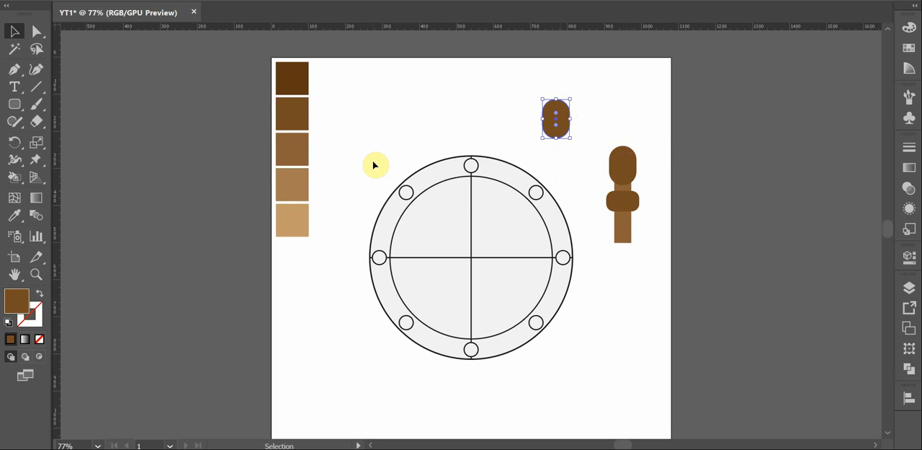
pyautogui.press('i')
pyautogui.click(300, 178)
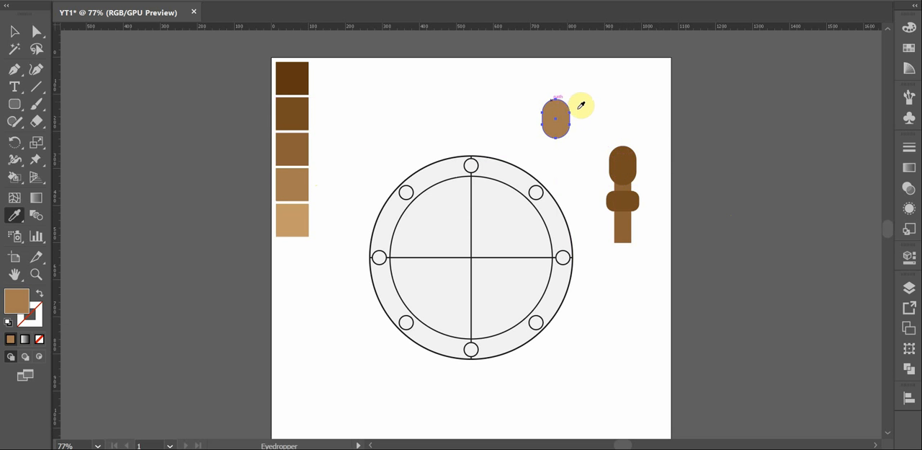
# Shrink the light brown copy to about 40 by 55 px and place it on the capsule's upper left as a highlight
pyautogui.press('v')
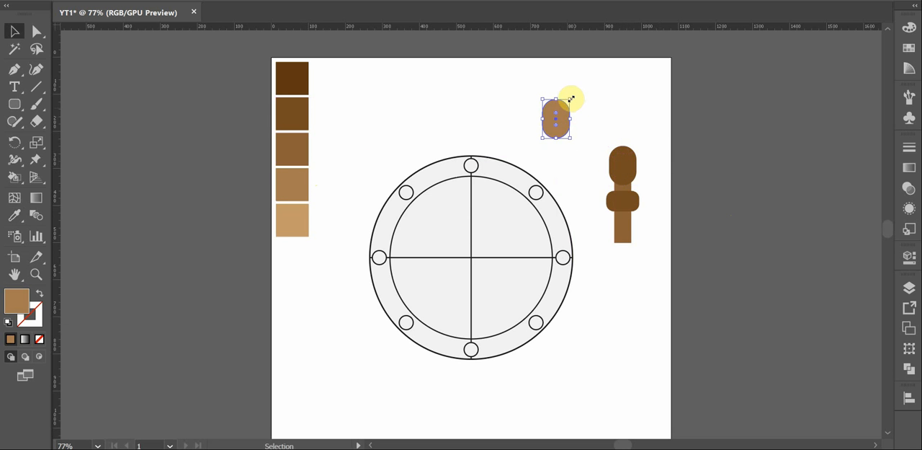
pyautogui.moveTo(571, 98); pyautogui.dragTo(602, 267)
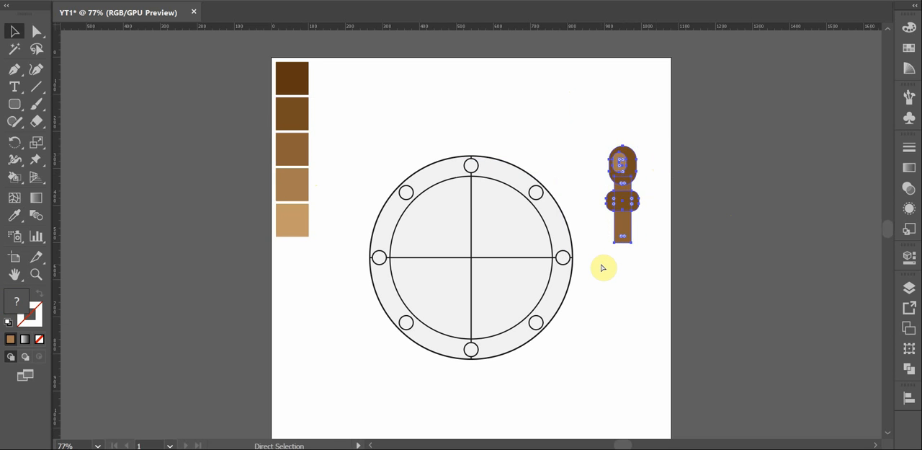
pyautogui.click(612, 272)
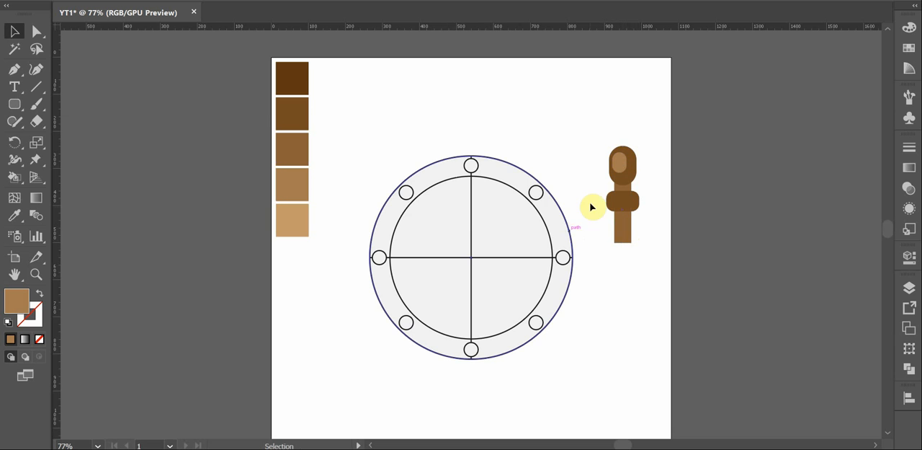
# Subtract the inner large circle from the outer one with Minus Front to form an open ring
pyautogui.click(572, 161)
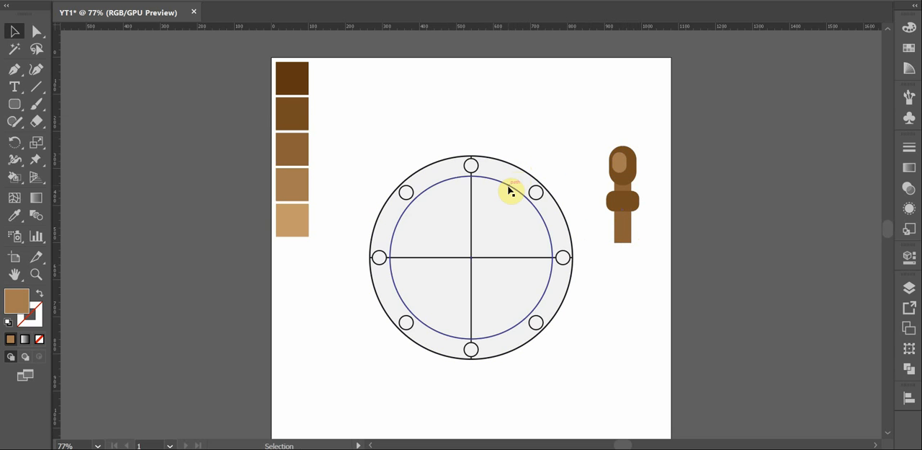
pyautogui.click(523, 173)
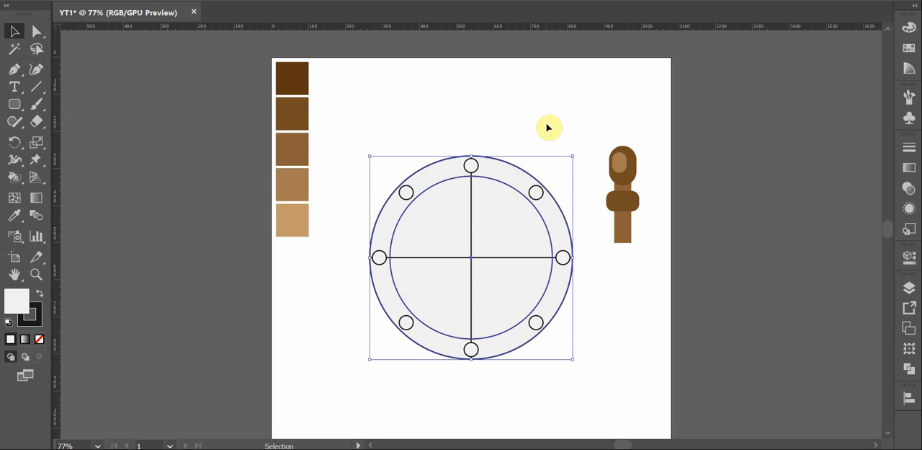
pyautogui.click(909, 368)
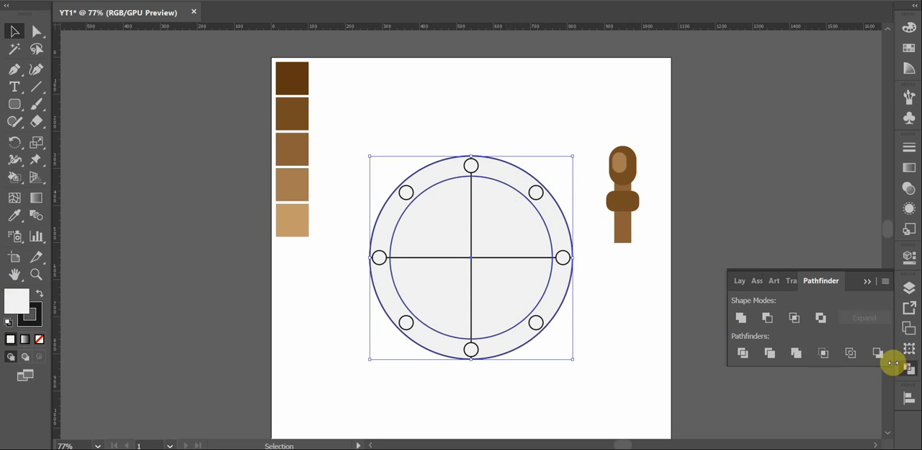
pyautogui.click(766, 317)
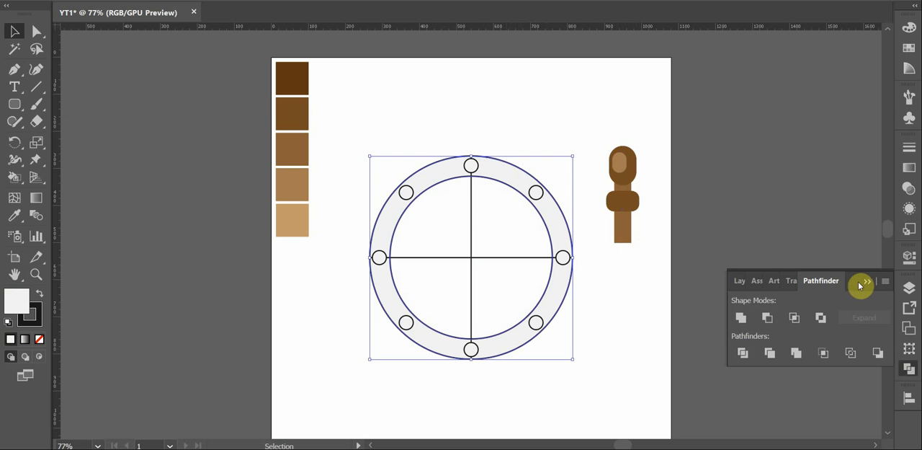
pyautogui.click(868, 280)
pyautogui.click(528, 145)
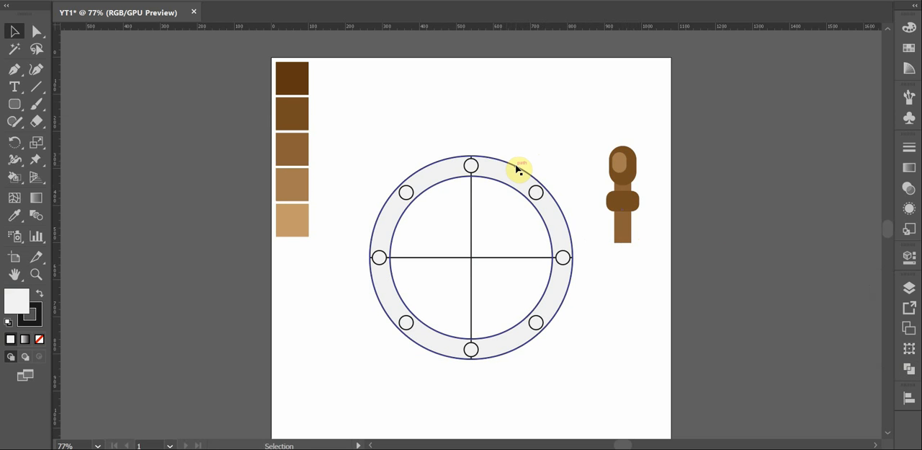
# Convert the open ring and the two crossing lines into one Live Paint group, leaving out the small circles
pyautogui.click(520, 169)
pyautogui.click(533, 125)
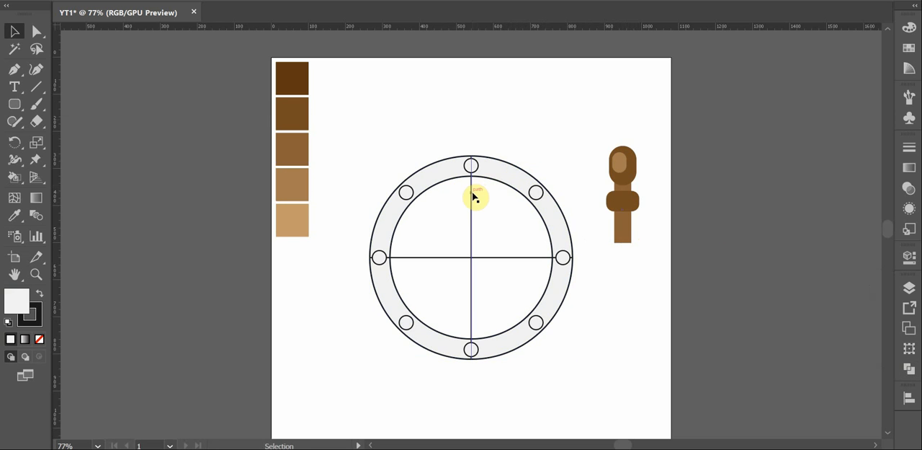
pyautogui.click(522, 121)
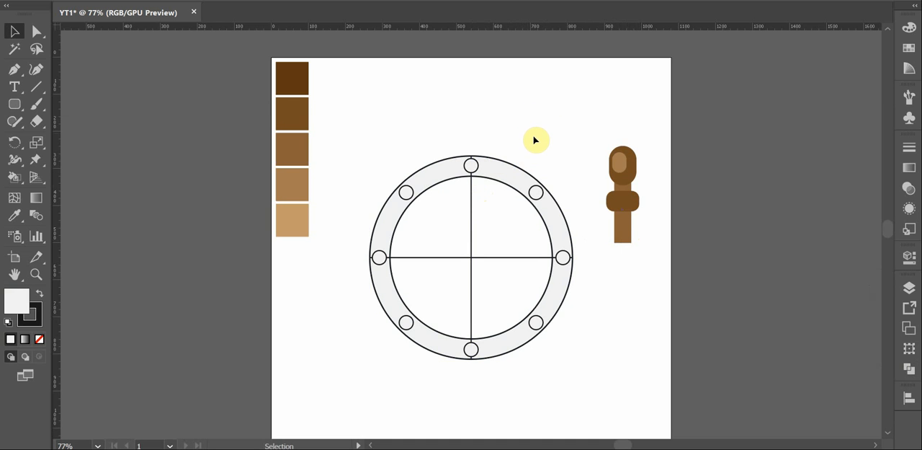
pyautogui.moveTo(526, 147); pyautogui.dragTo(502, 202)
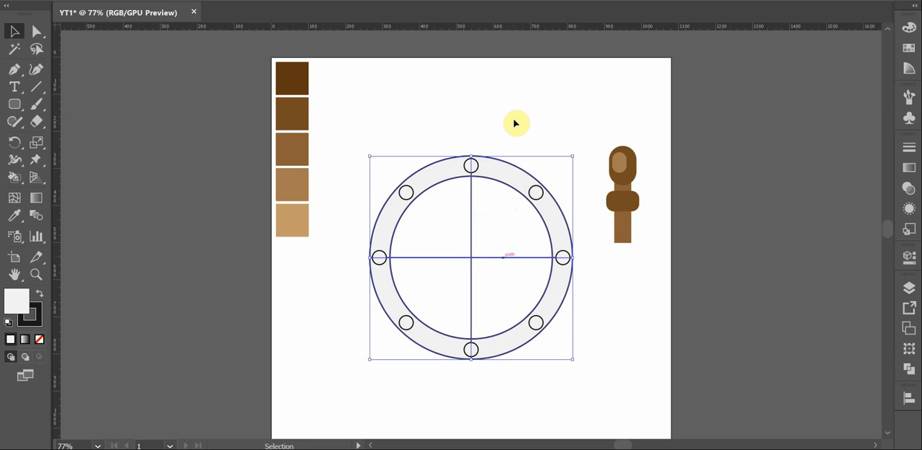
pyautogui.press('k')
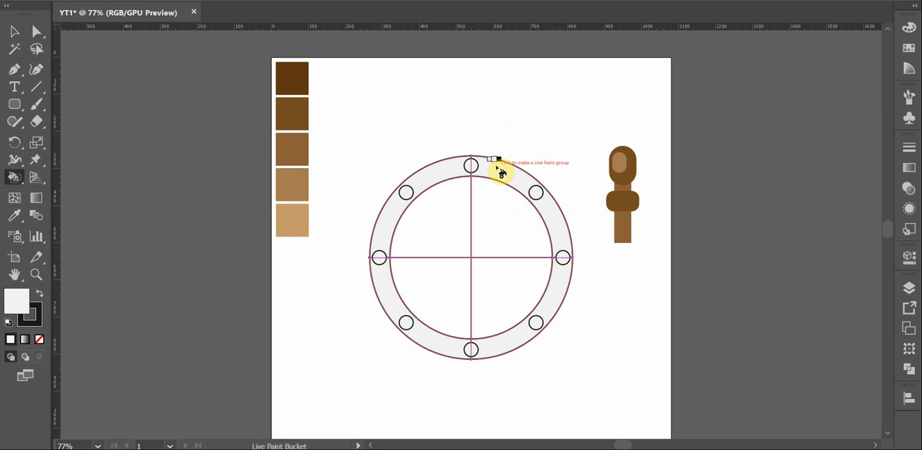
pyautogui.click(504, 172)
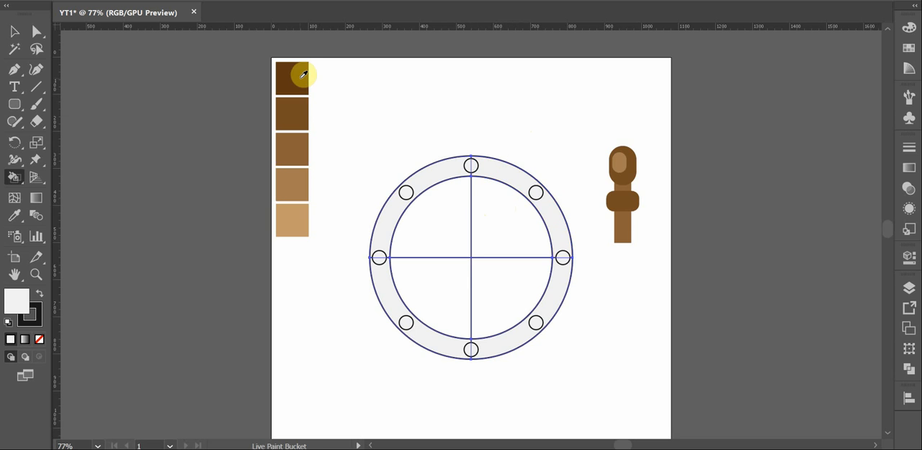
# Fill the ring's right half with the second-darkest brown swatch and its left half with the middle brown swatch
pyautogui.keyDown('alt'); pyautogui.click(301, 108); pyautogui.keyUp('alt')
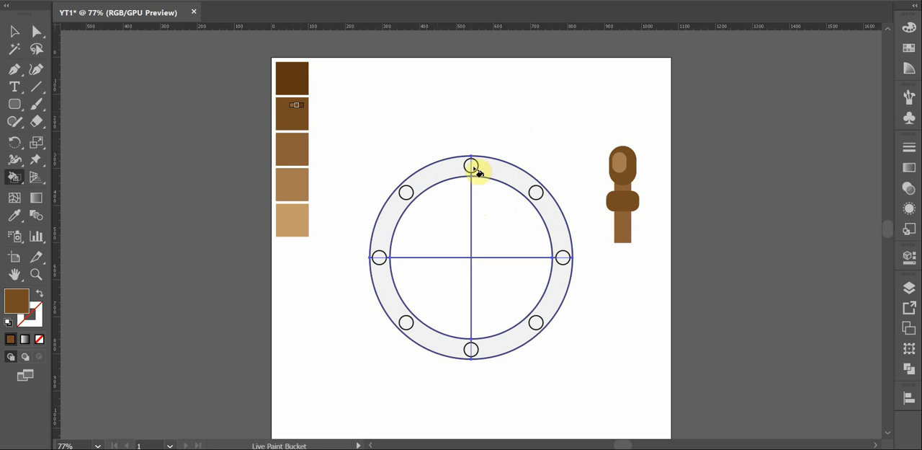
pyautogui.click(500, 170)
pyautogui.click(552, 294)
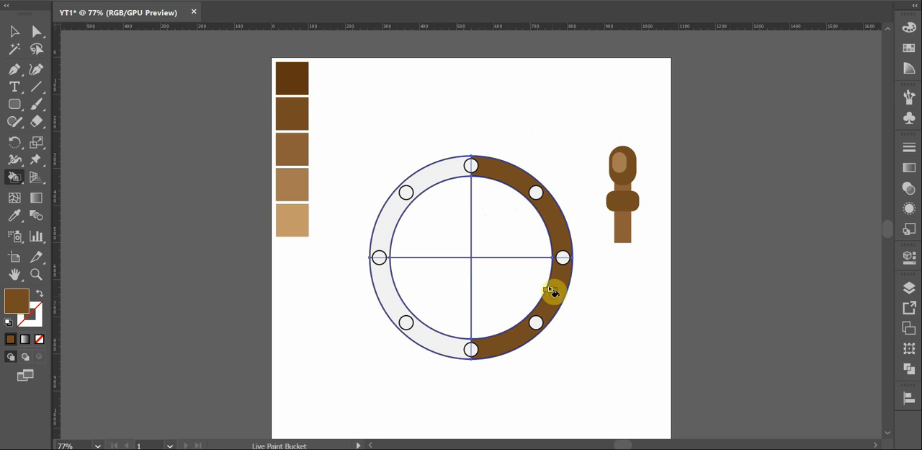
pyautogui.keyDown('alt'); pyautogui.click(301, 148); pyautogui.keyUp('alt')
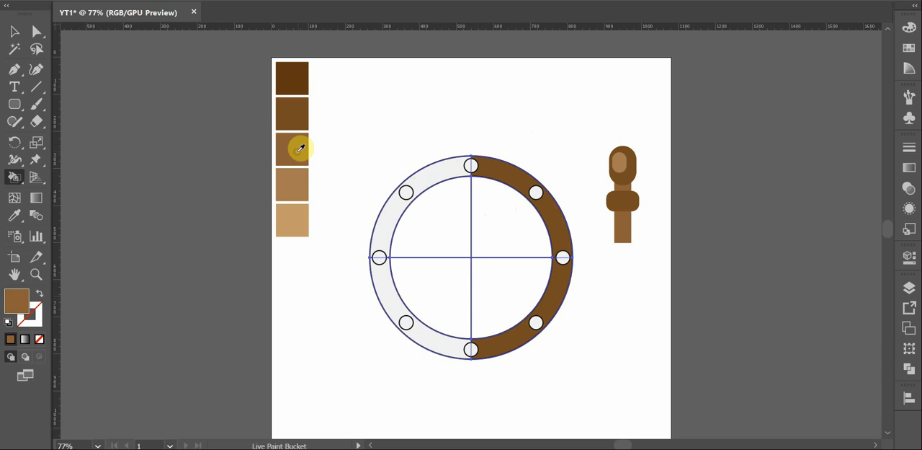
pyautogui.click(441, 179)
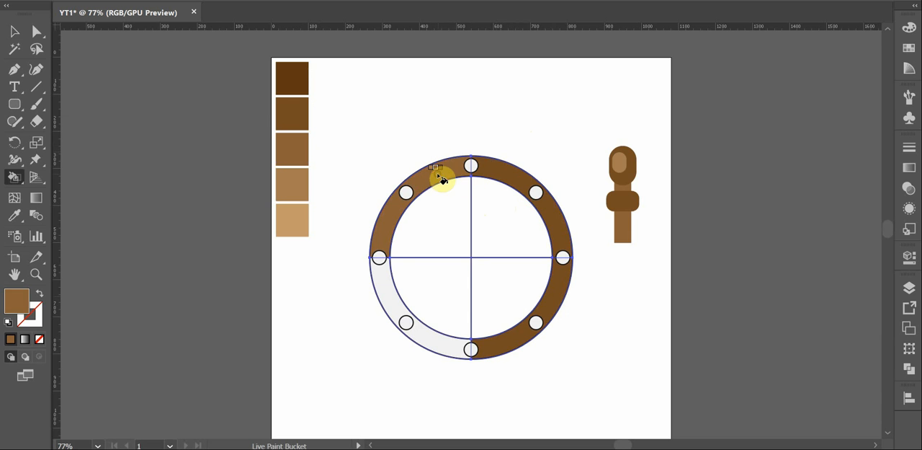
pyautogui.click(393, 288)
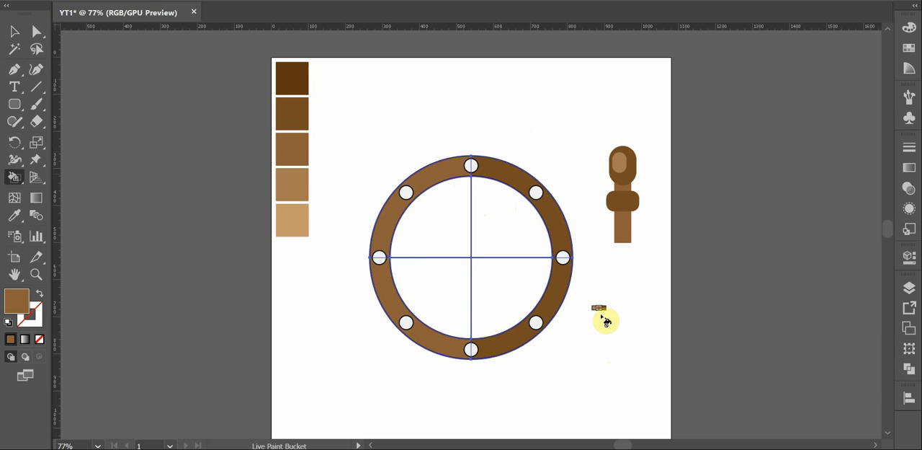
pyautogui.press('v')
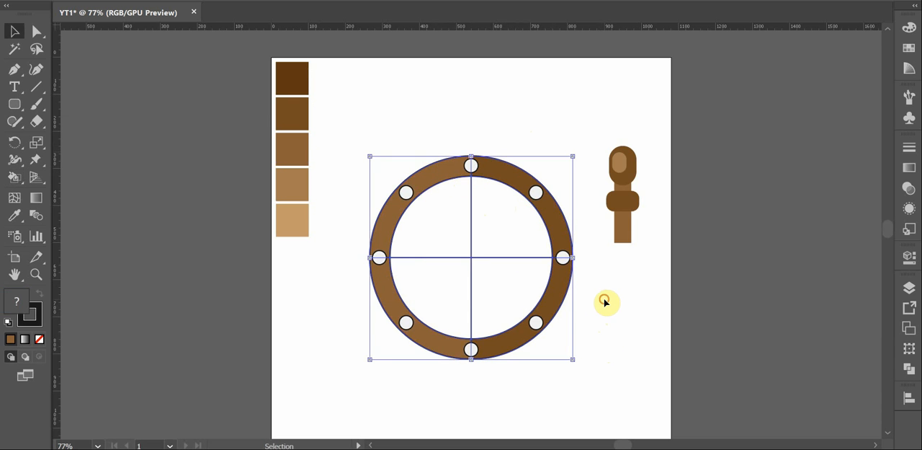
pyautogui.click(605, 301)
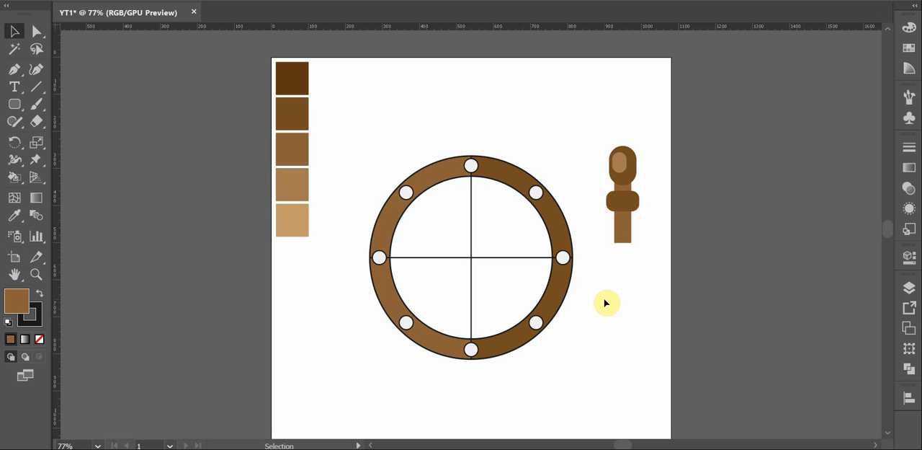
# Copy the painted ring in place and shrink the copy concentrically until its outer edge meets the original's inner edge
pyautogui.click(564, 226)
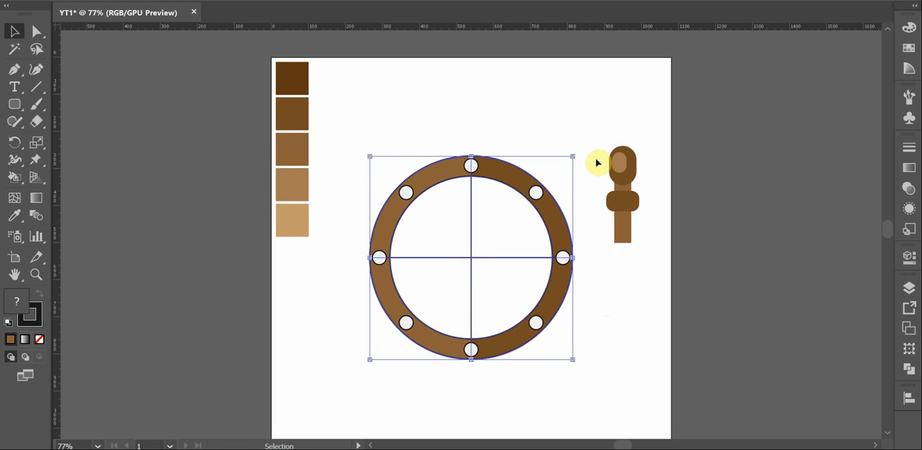
pyautogui.press('a')
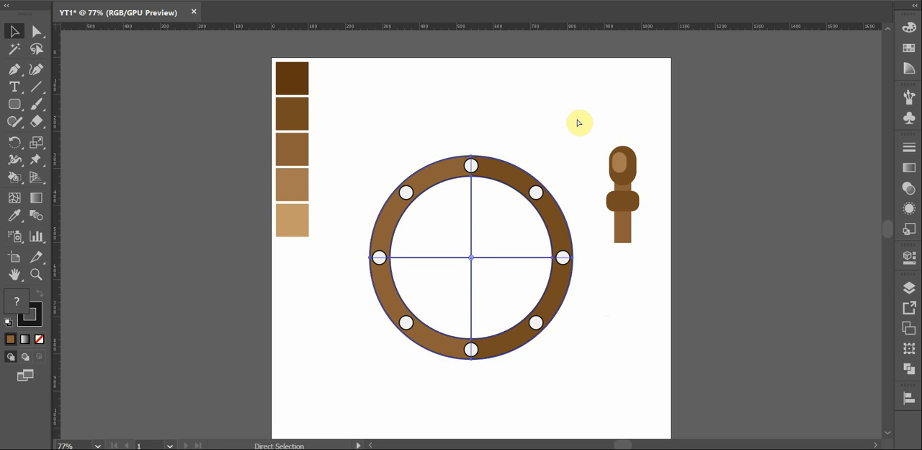
pyautogui.hotkey('ctrl', 'f')
pyautogui.moveTo(573, 156); pyautogui.dragTo(551, 171)
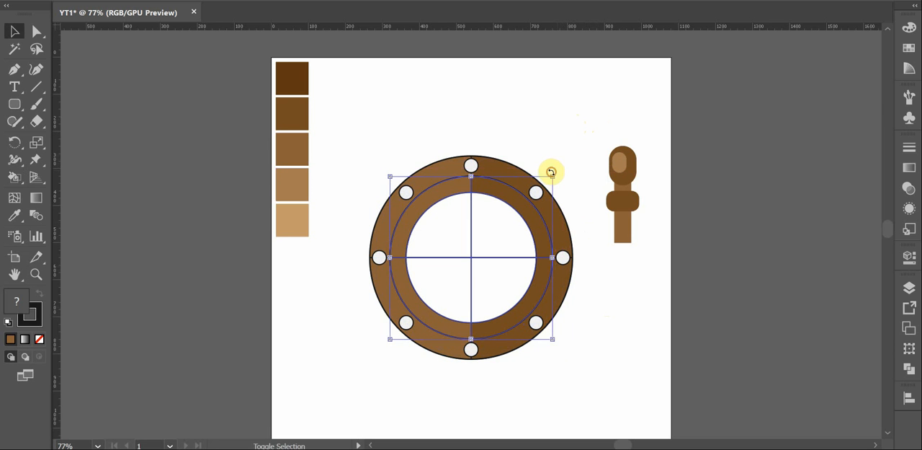
pyautogui.click(573, 142)
# Expand the smaller ring's Live Paint group into regular shapes
pyautogui.click(526, 210)
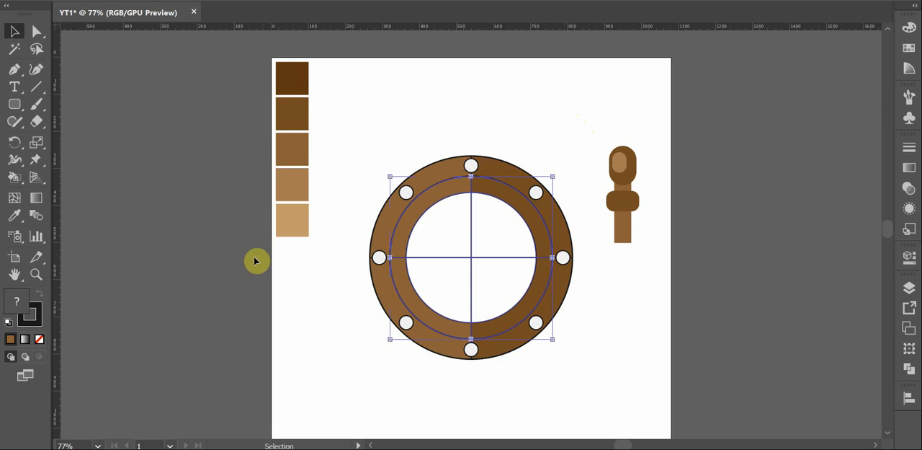
pyautogui.click(576, 0)
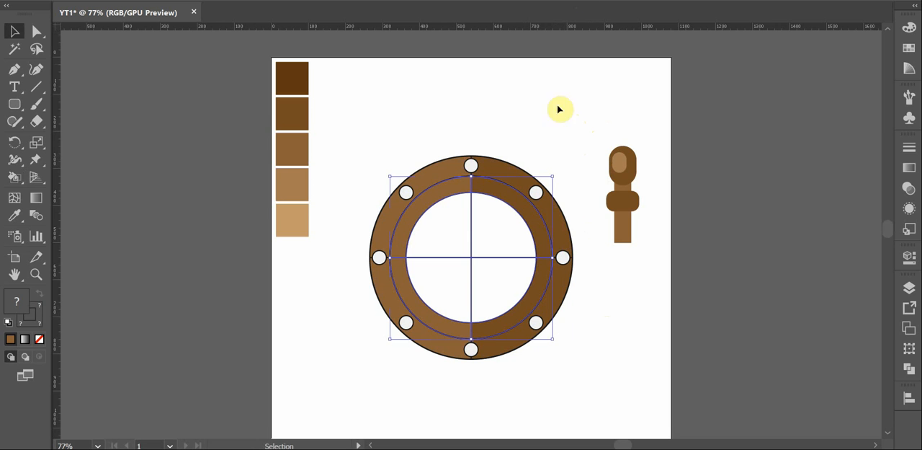
pyautogui.click(582, 275)
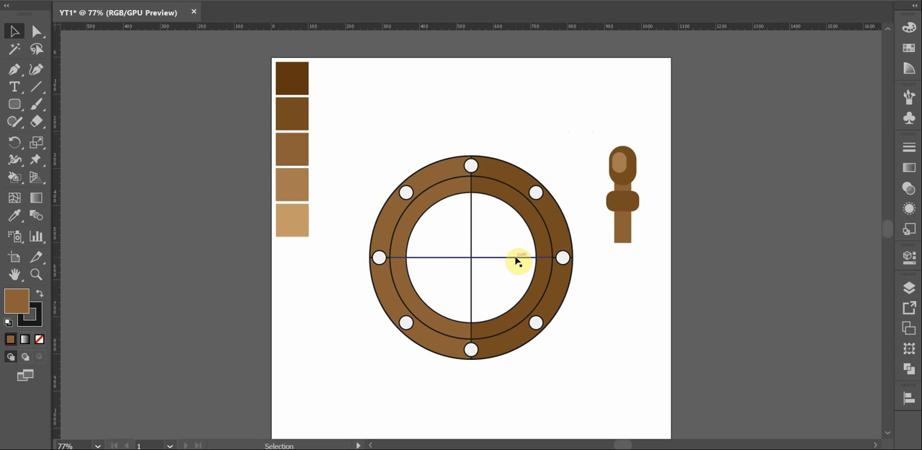
pyautogui.click(522, 215)
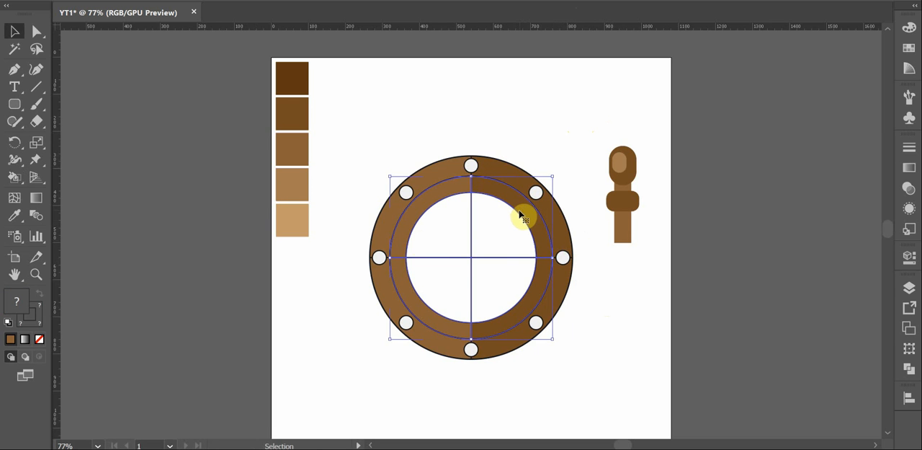
pyautogui.click(629, 281)
# Send the handle group to the back and move it to the ring's top, centered on the vertical line with its crosspiece partly behind the ring
pyautogui.moveTo(658, 140); pyautogui.dragTo(608, 242)
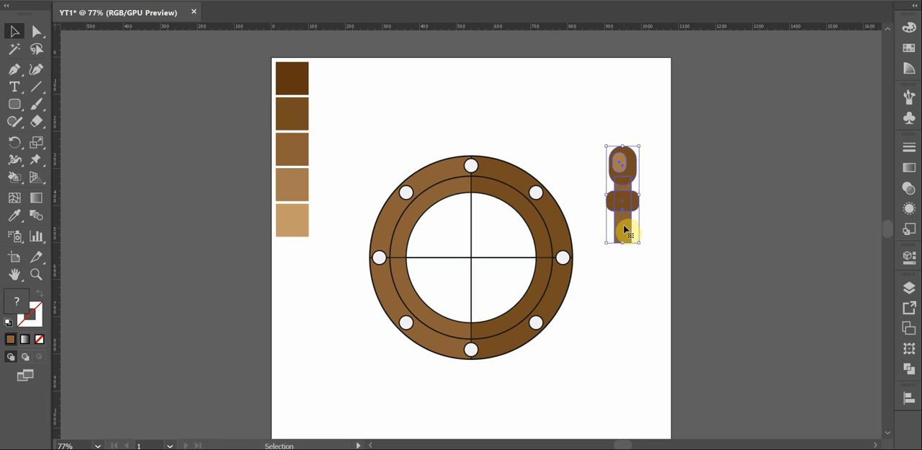
pyautogui.rightClick(626, 229)
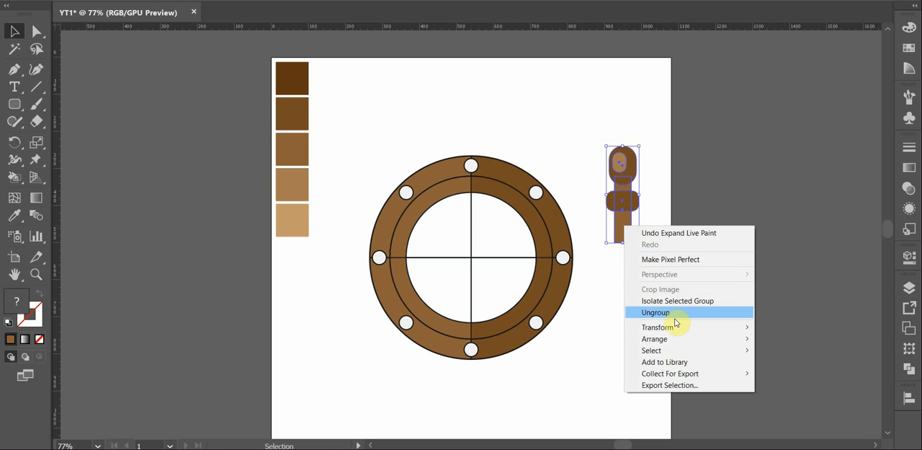
pyautogui.moveTo(688, 338)
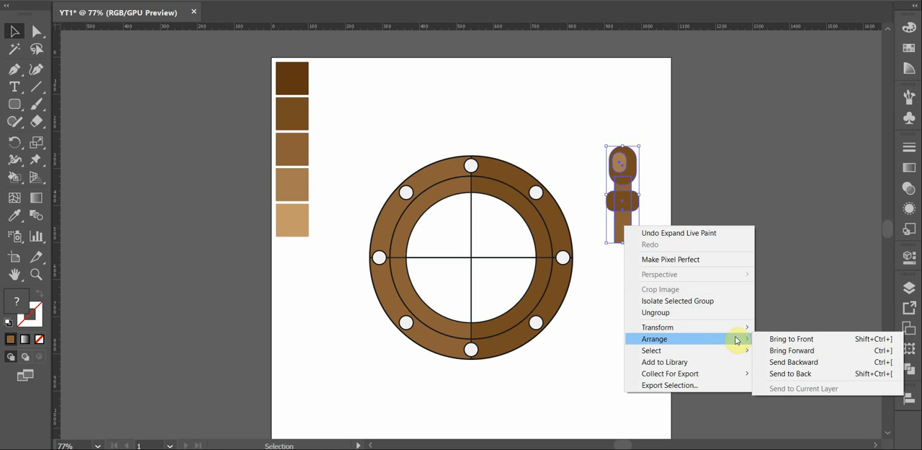
pyautogui.click(785, 374)
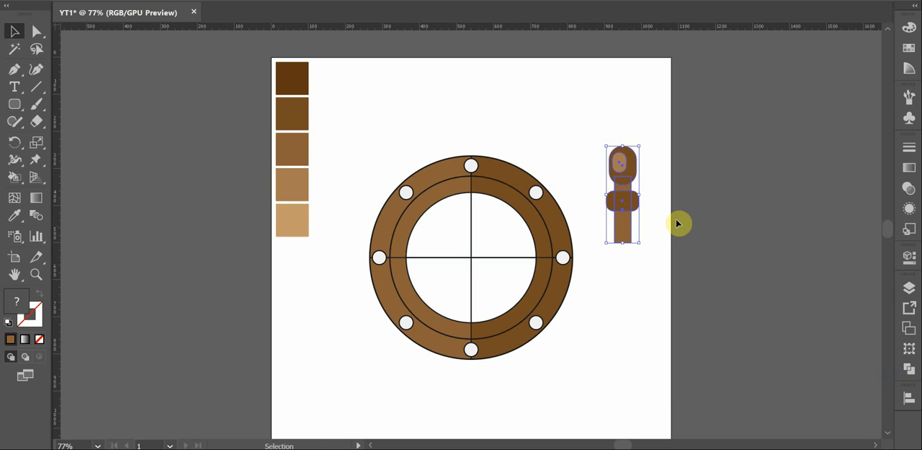
pyautogui.moveTo(629, 230); pyautogui.dragTo(476, 186)
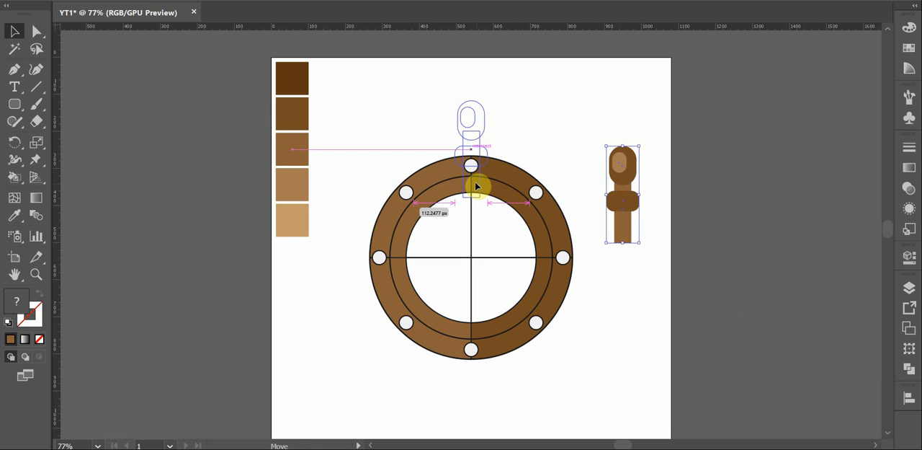
pyautogui.moveTo(476, 187)
pyautogui.mouseDown()
pyautogui.moveTo(472, 209)
pyautogui.moveTo(473, 196)
pyautogui.mouseUp()
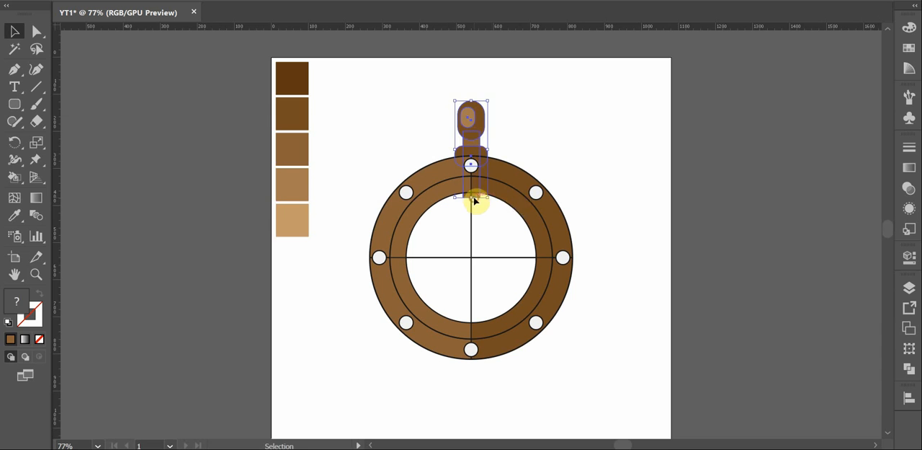
# Lengthen the handle's shaft by moving its two bottom corner points down to just above the wheel's center
pyautogui.click(603, 164)
pyautogui.press('a')
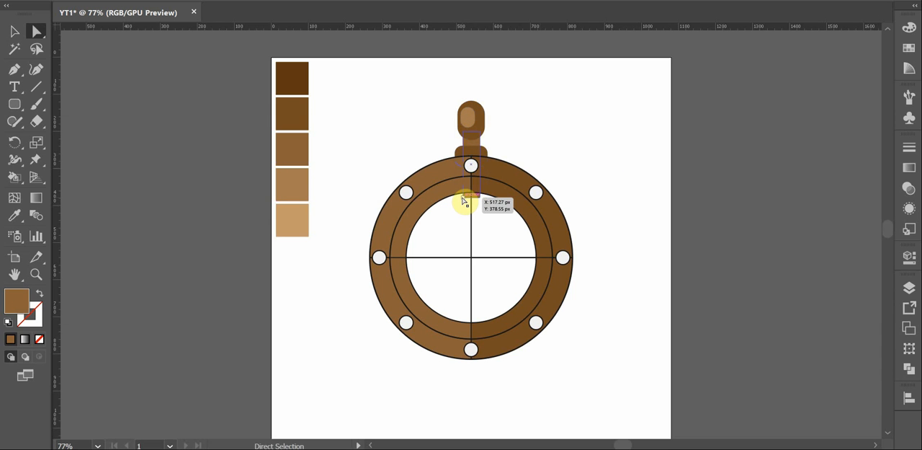
pyautogui.click(463, 196)
pyautogui.moveTo(470, 202); pyautogui.dragTo(472, 201)
pyautogui.keyDown('shift'); pyautogui.click(480, 198); pyautogui.keyUp('shift')
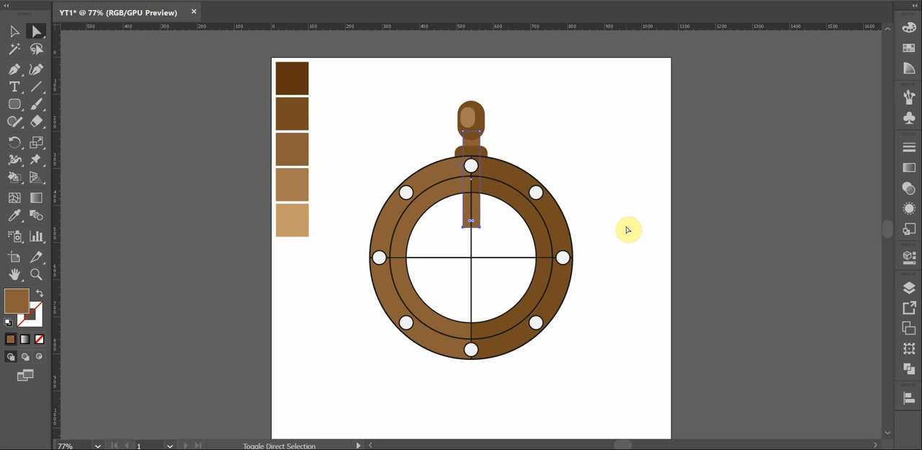
pyautogui.click(577, 167)
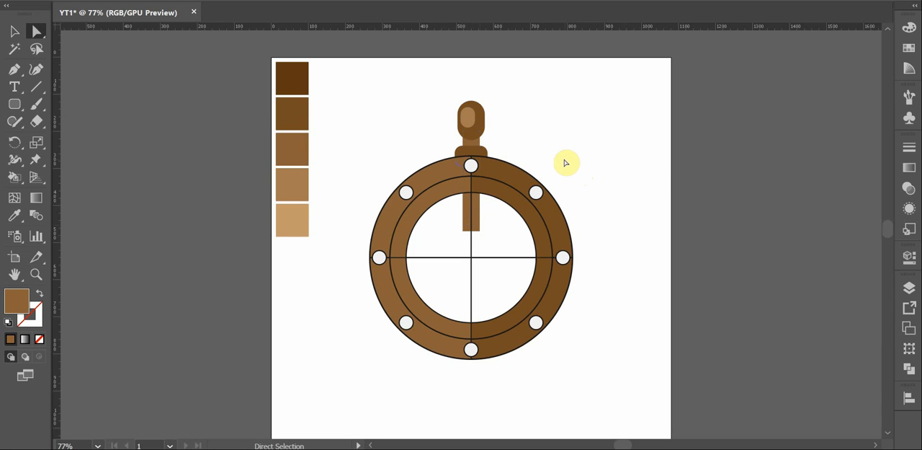
# Create a rotated copy of the handle around the wheel's center at an angle of 360/8
pyautogui.press('v')
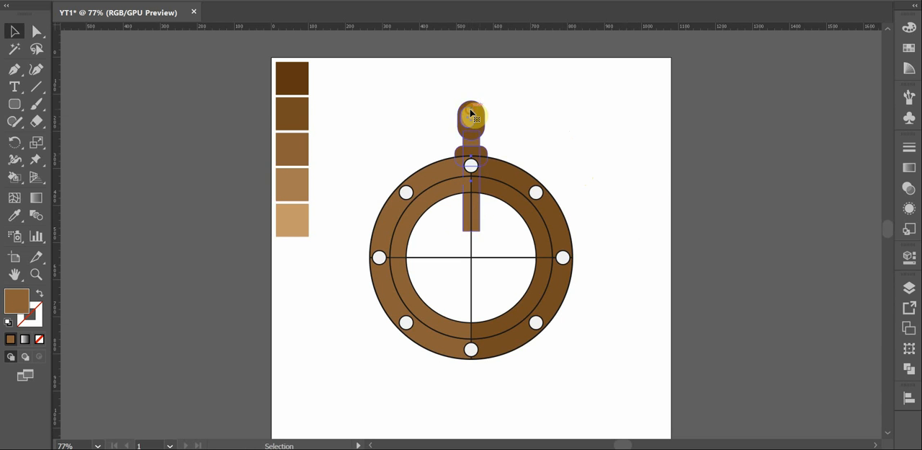
pyautogui.click(471, 113)
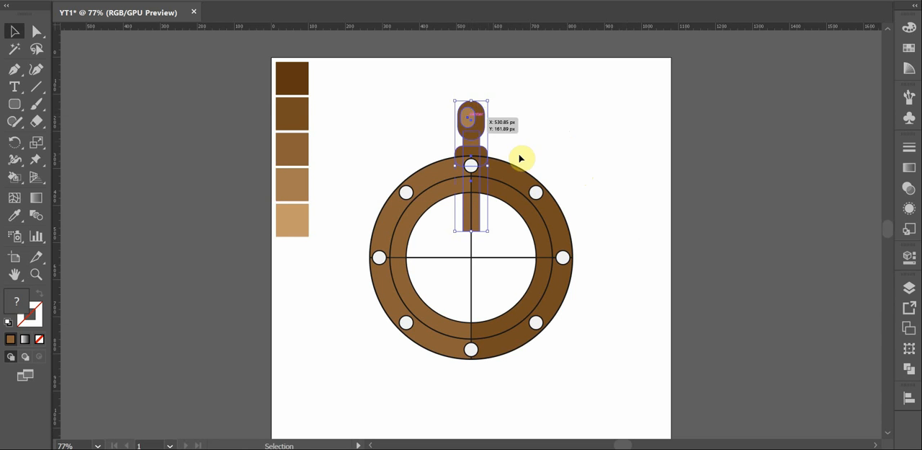
pyautogui.press('r')
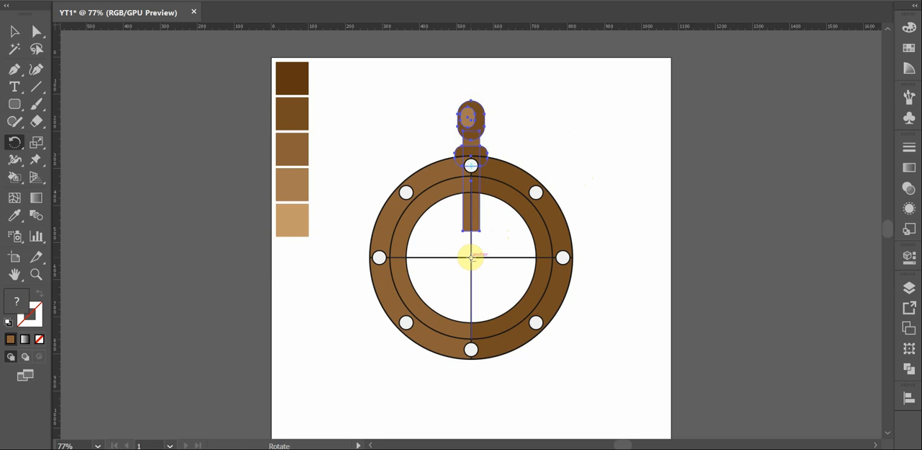
pyautogui.keyDown('alt'); pyautogui.click(471, 257); pyautogui.keyUp('alt')
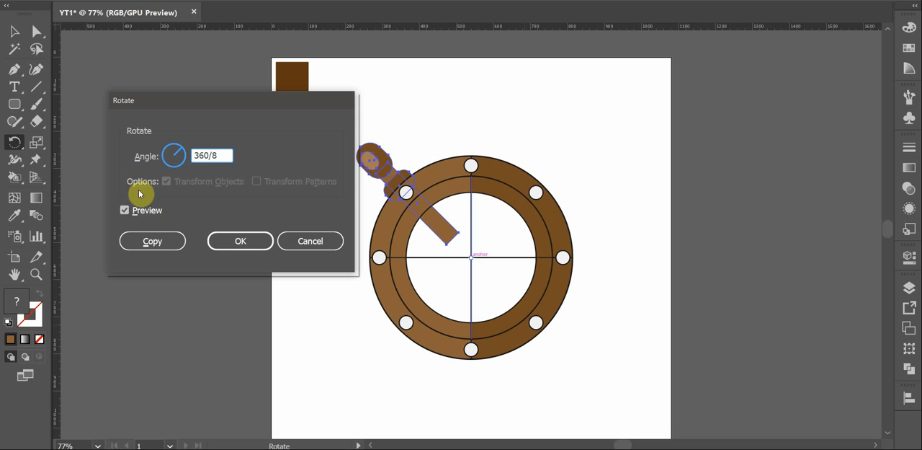
pyautogui.click(152, 241)
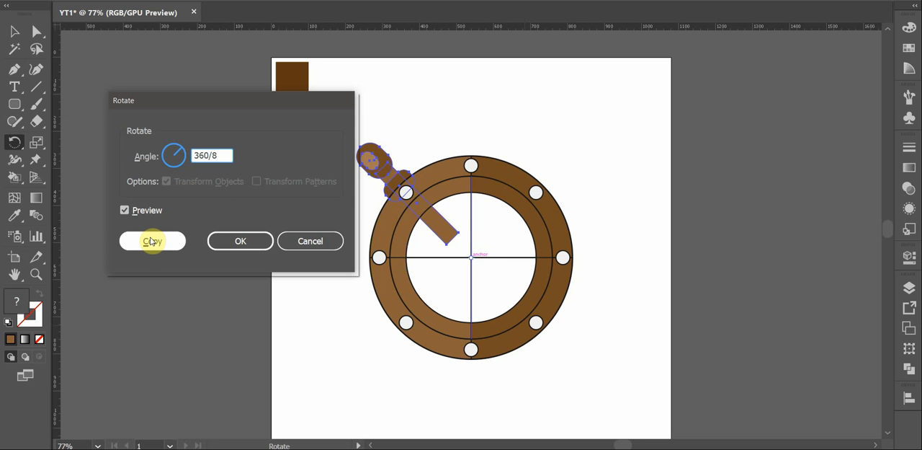
pyautogui.click(152, 241)
# Repeat the rotated copy of the handle around the wheel's center until eight evenly spaced handles surround the ring
pyautogui.hotkey('ctrl', 'd')
pyautogui.hotkey('ctrl', 'd')
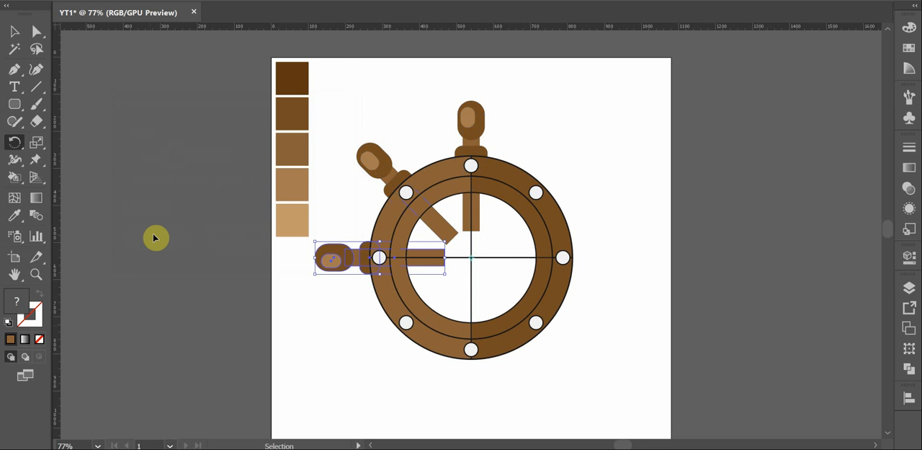
pyautogui.hotkey('ctrl', 'd')
pyautogui.hotkey('ctrl', 'd')
pyautogui.hotkey('ctrl', 'd')
pyautogui.hotkey('ctrl', 'd')
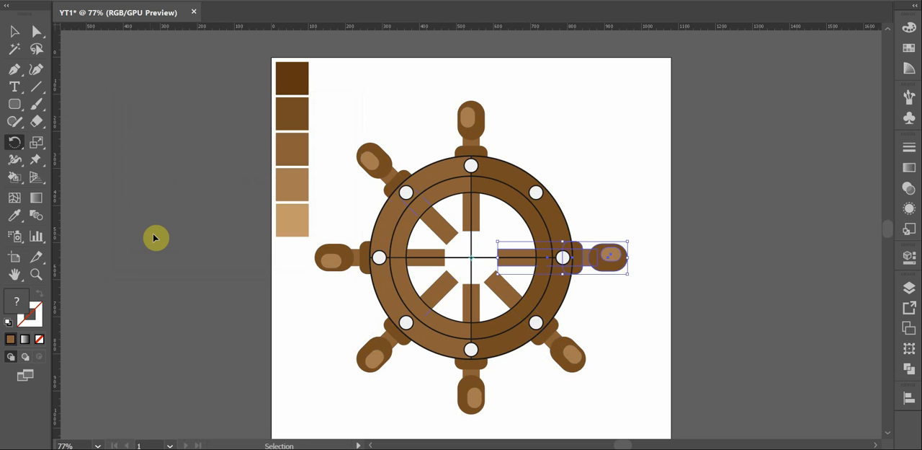
pyautogui.press('v')
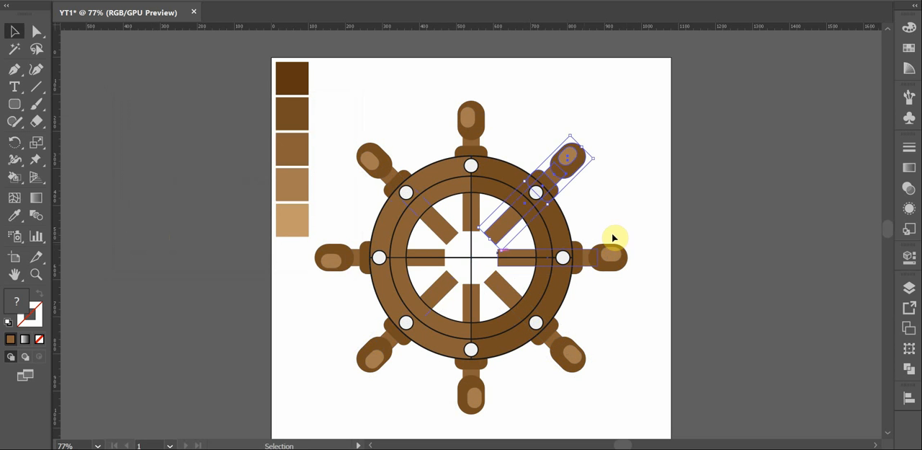
pyautogui.click(628, 206)
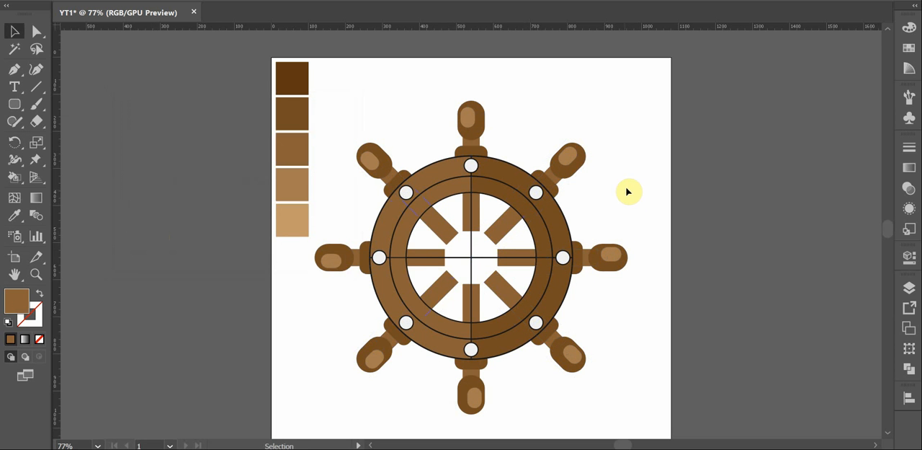
# Remove the stroke from the larger outer ring group
pyautogui.click(552, 220)
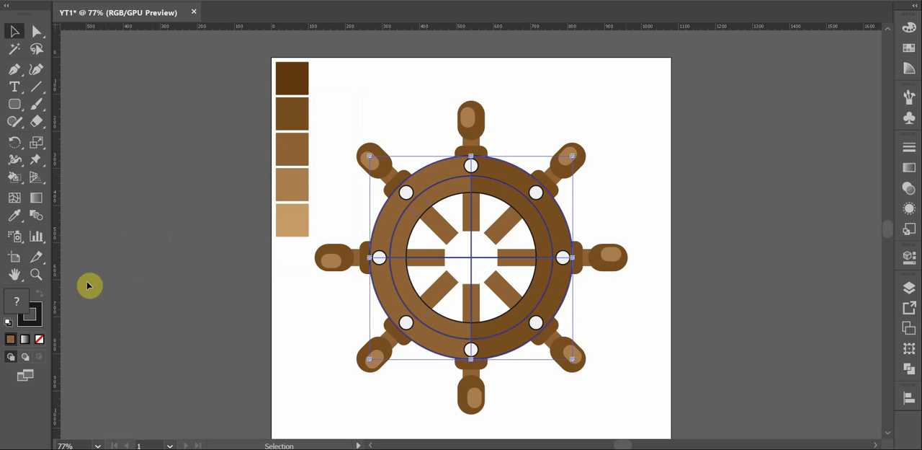
pyautogui.click(39, 319)
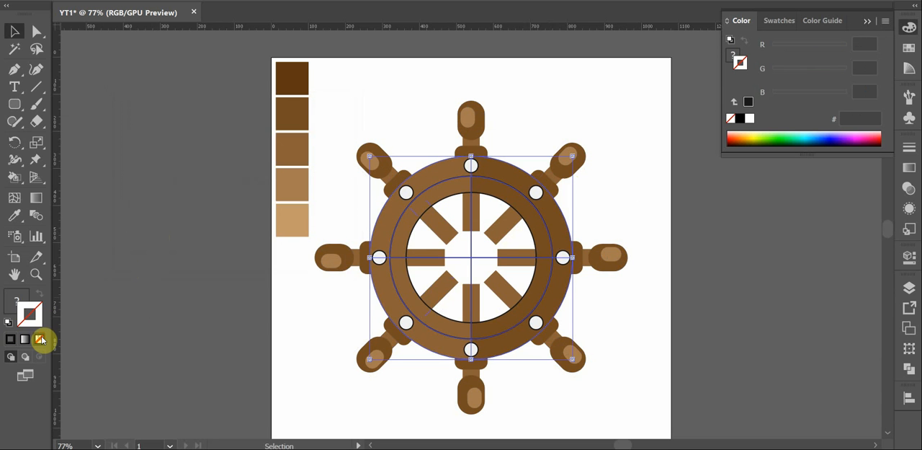
pyautogui.click(869, 21)
pyautogui.click(644, 178)
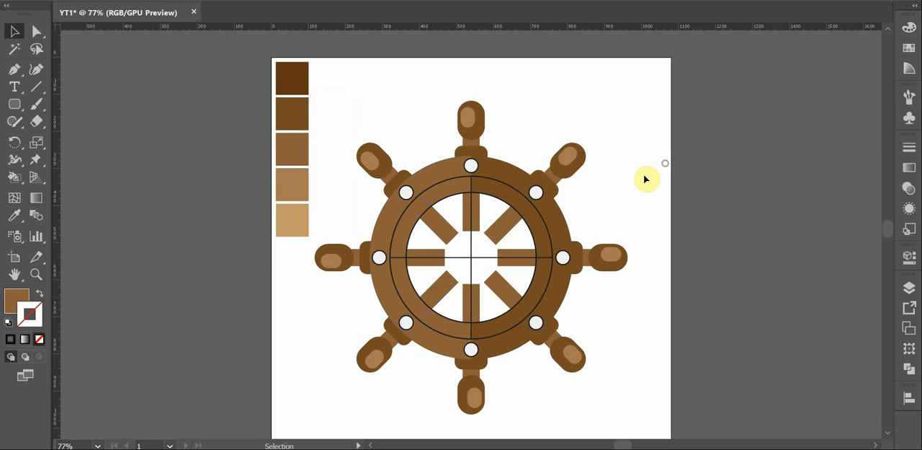
pyautogui.click(511, 190)
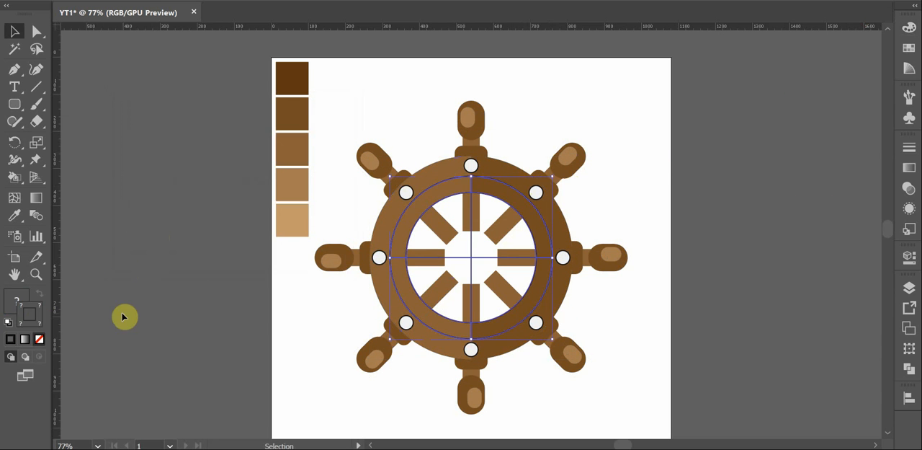
pyautogui.press('Delete')
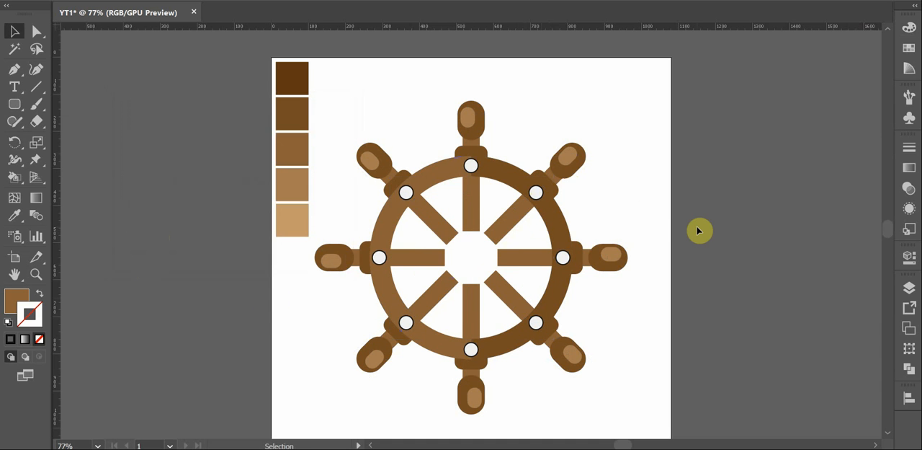
pyautogui.hotkey('ctrl', 'z')
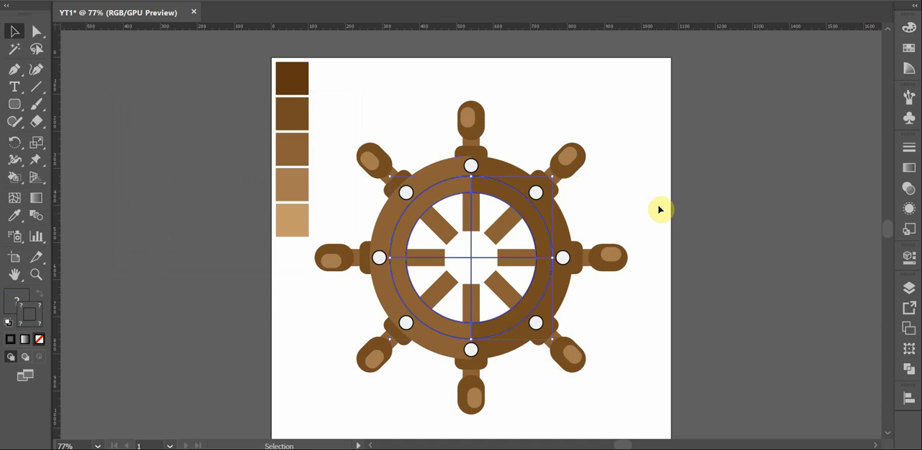
pyautogui.click(643, 190)
# Ungroup the smaller inner ring and delete its unfilled black outline paths, including the lines crossing the wheel's center
pyautogui.click(541, 232)
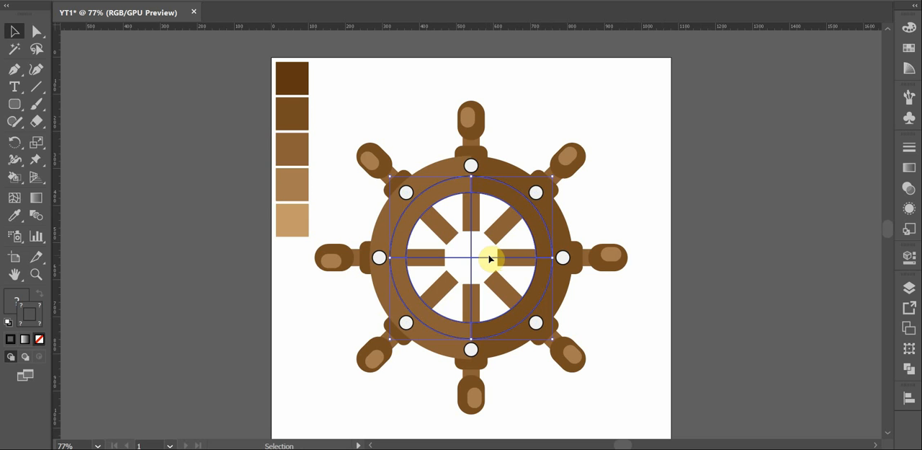
pyautogui.rightClick(533, 220)
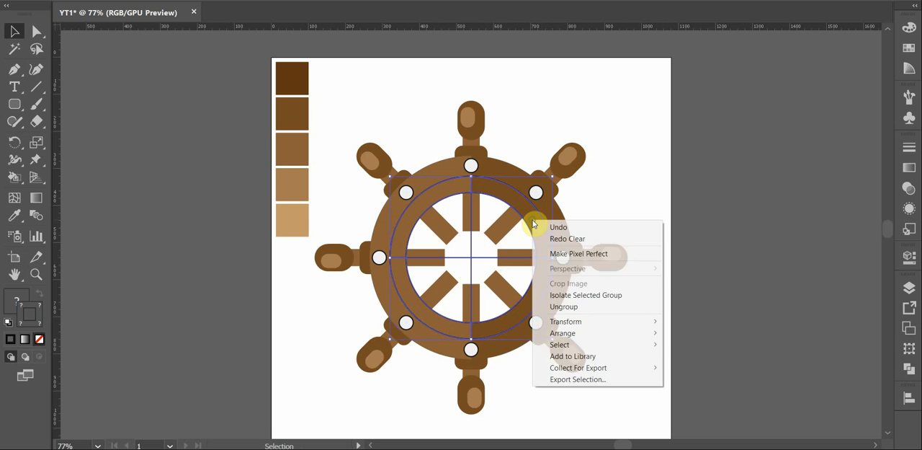
pyautogui.click(564, 306)
pyautogui.click(550, 231)
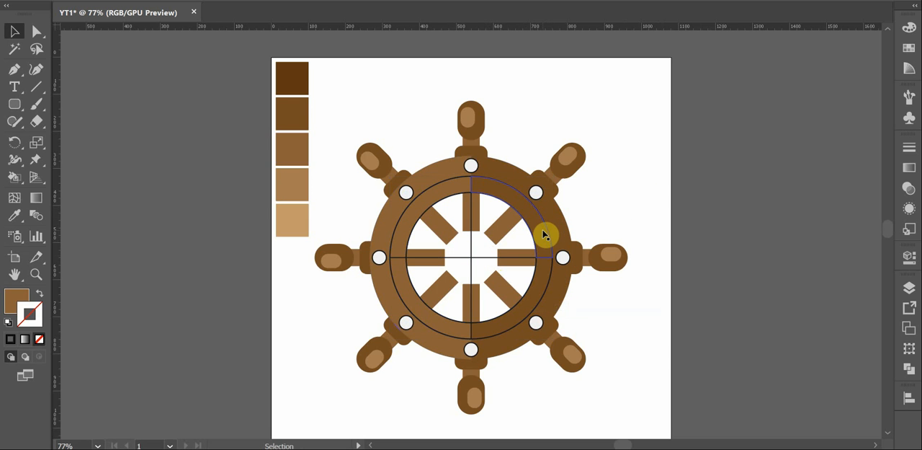
pyautogui.click(527, 264)
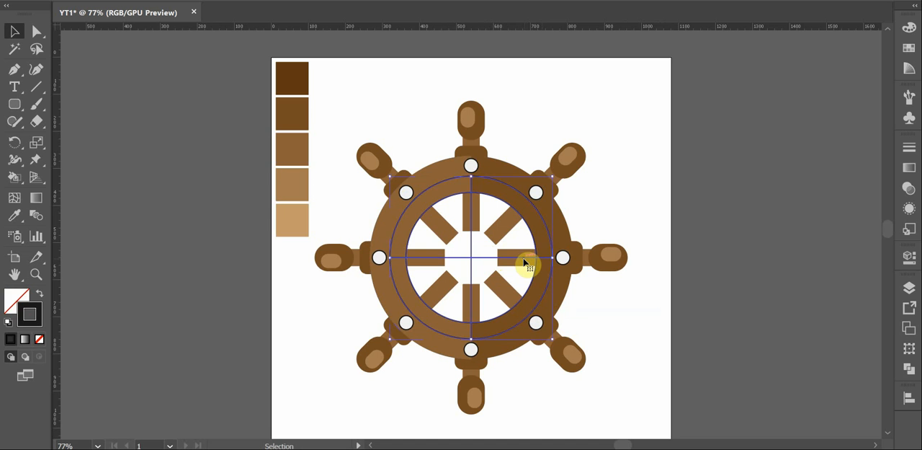
pyautogui.press('Delete')
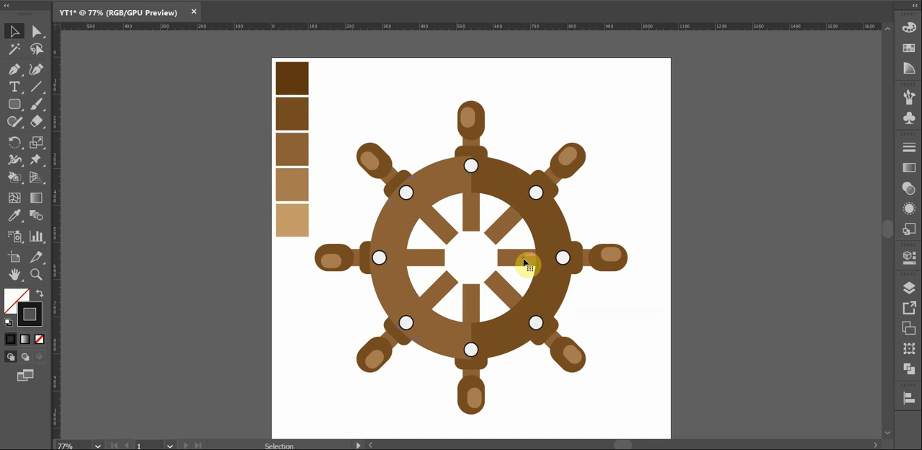
# Fill the inner ring with the darkest brown sampled from the color palette squares
pyautogui.click(534, 216)
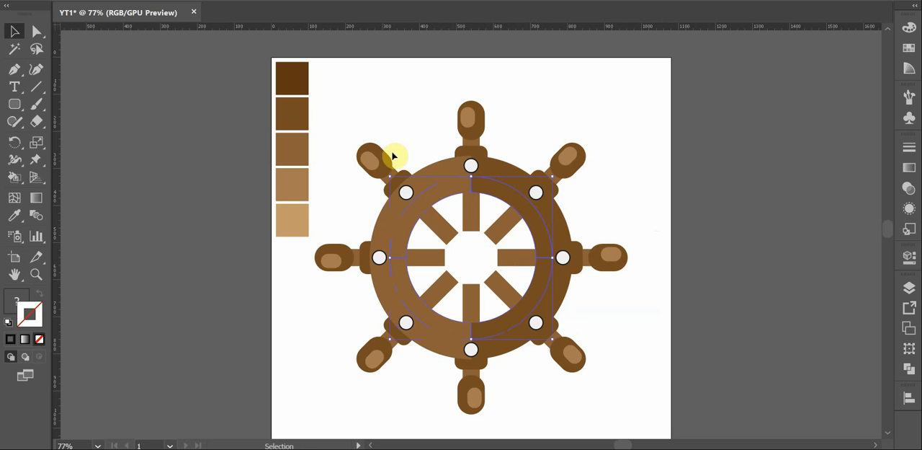
pyautogui.press('i')
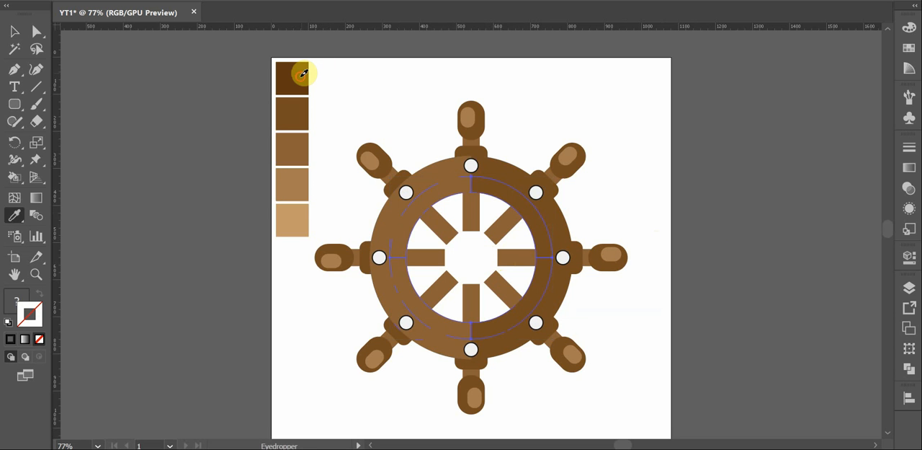
pyautogui.click(297, 72)
pyautogui.press('v')
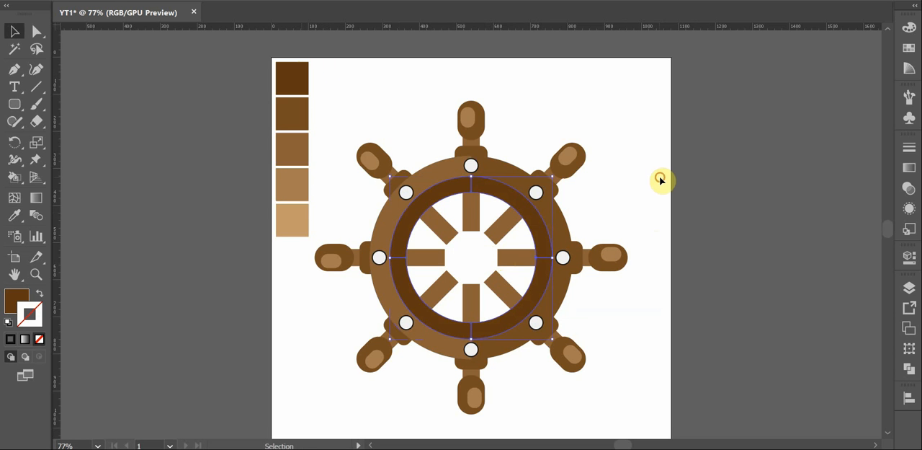
pyautogui.click(661, 180)
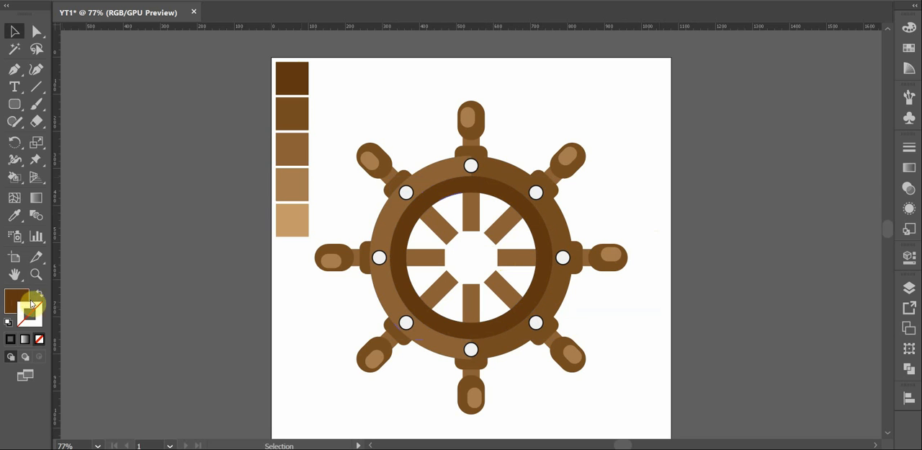
# Make the fill color active and select all eight small white circles on the ring by their shared attributes
pyautogui.click(23, 294)
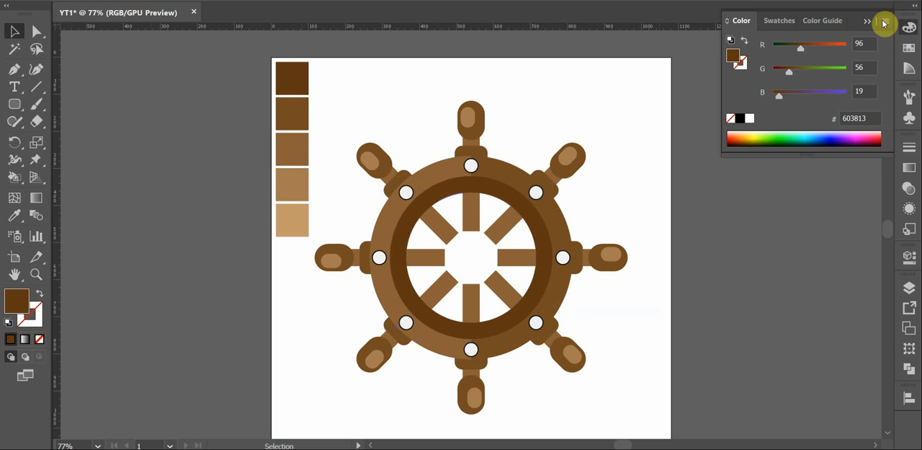
pyautogui.click(867, 23)
pyautogui.click(648, 170)
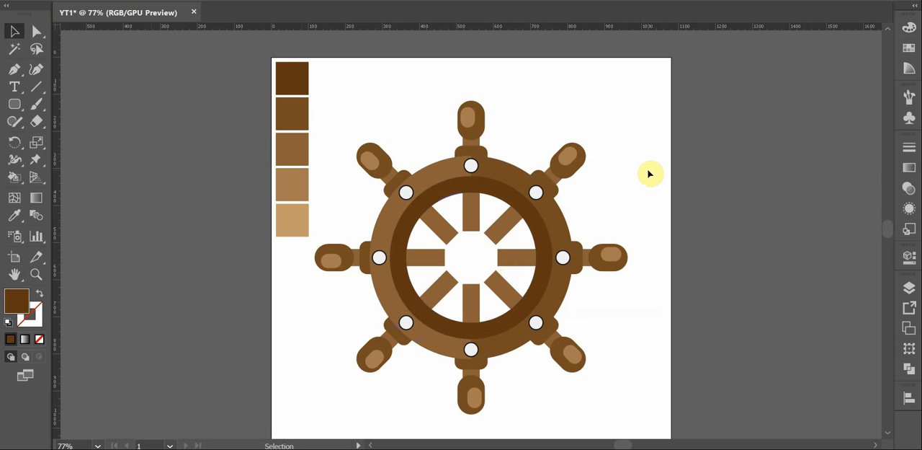
pyautogui.click(474, 167)
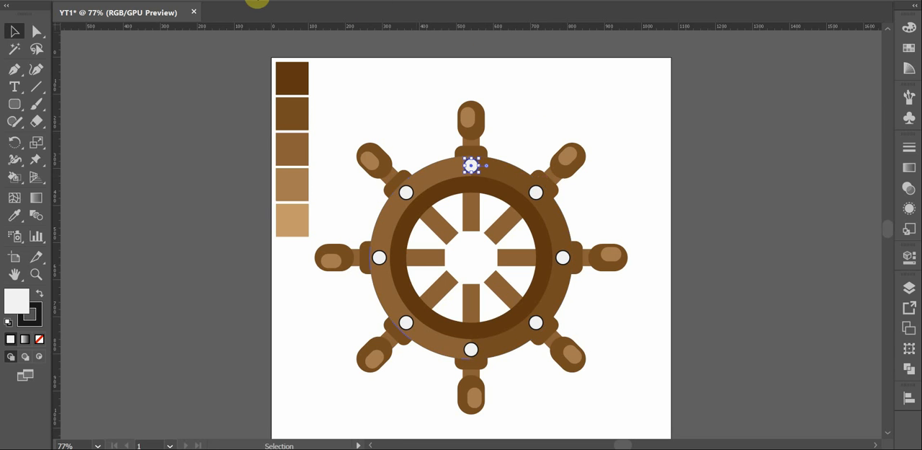
pyautogui.click(161, 0)
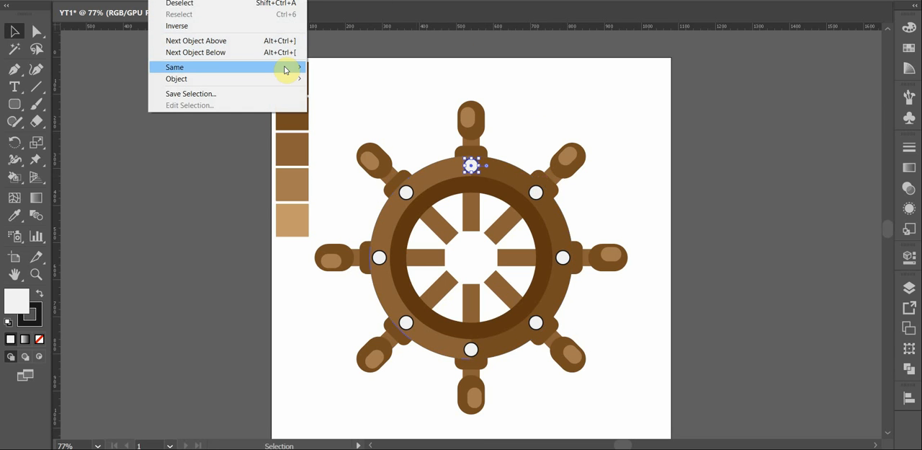
pyautogui.moveTo(288, 67)
pyautogui.click(317, 72)
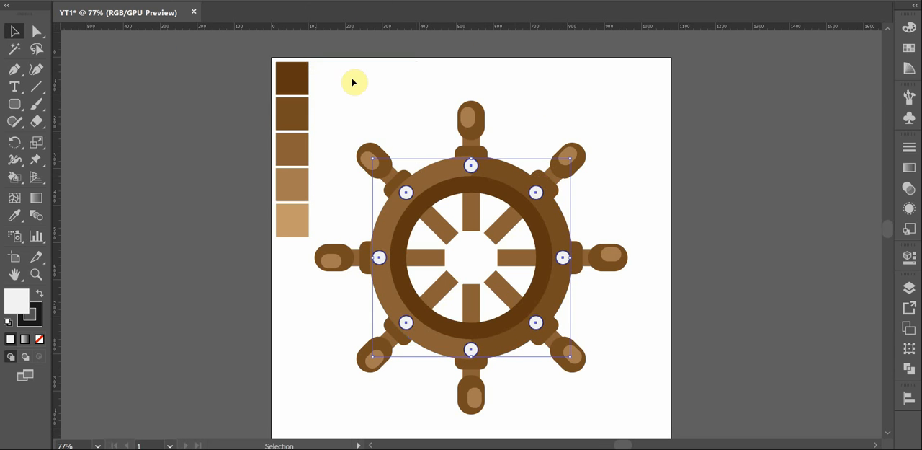
# Fill the eight small circles with the light orange swatch, and darken it to the adjacent golden-brown shade from the color guide
pyautogui.click(916, 54)
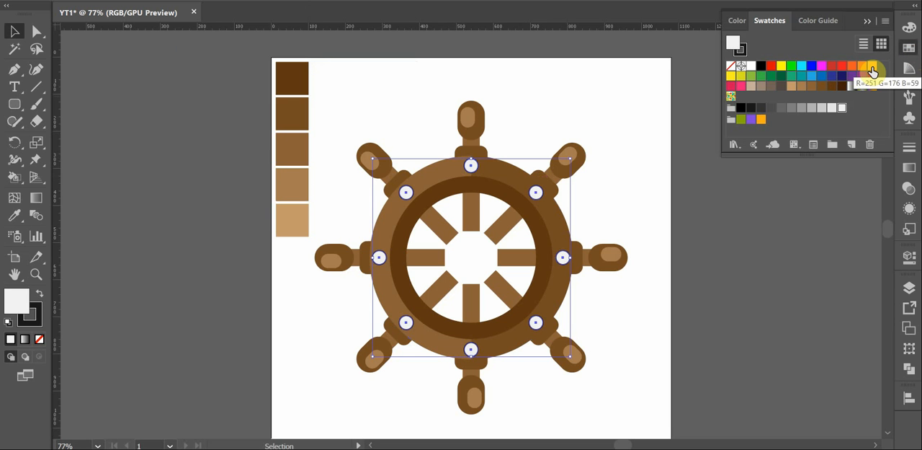
pyautogui.click(872, 70)
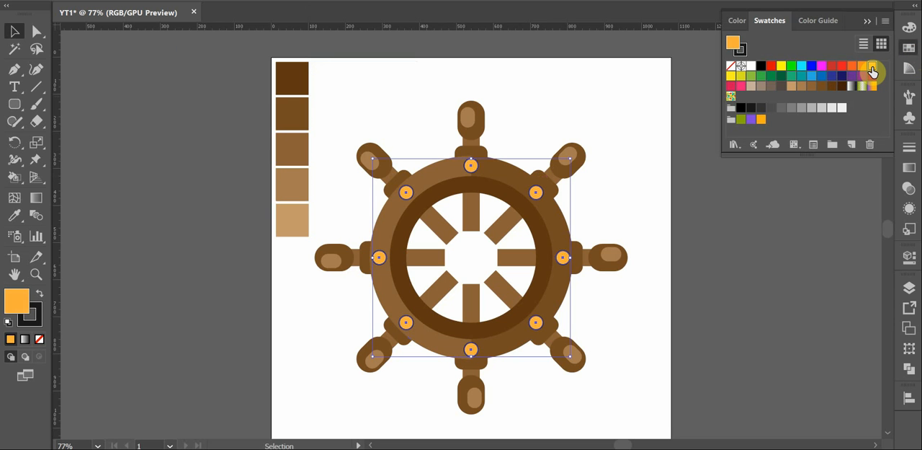
pyautogui.click(831, 22)
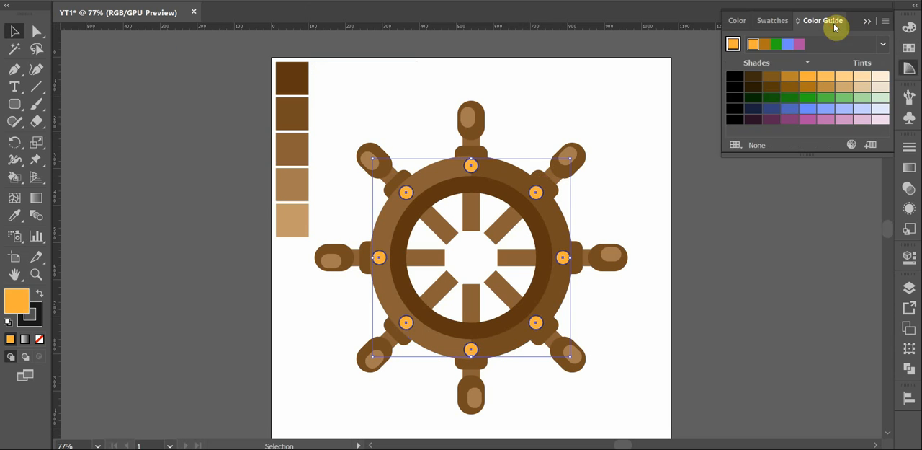
pyautogui.click(792, 82)
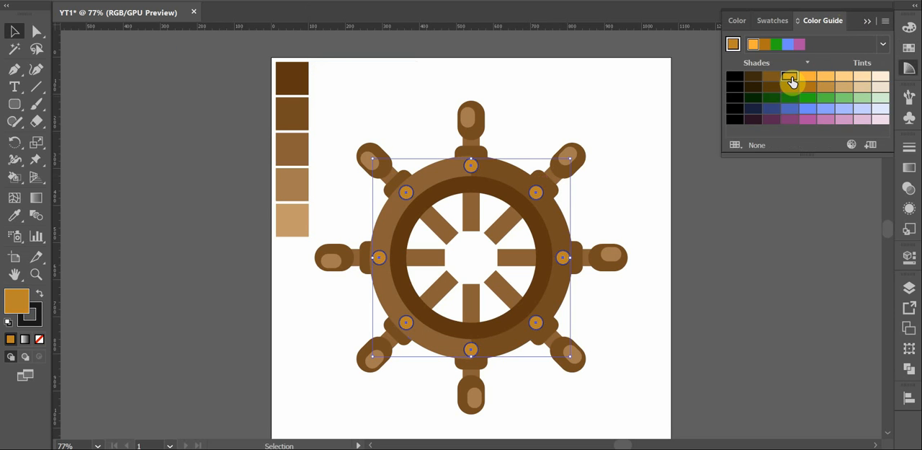
pyautogui.click(867, 21)
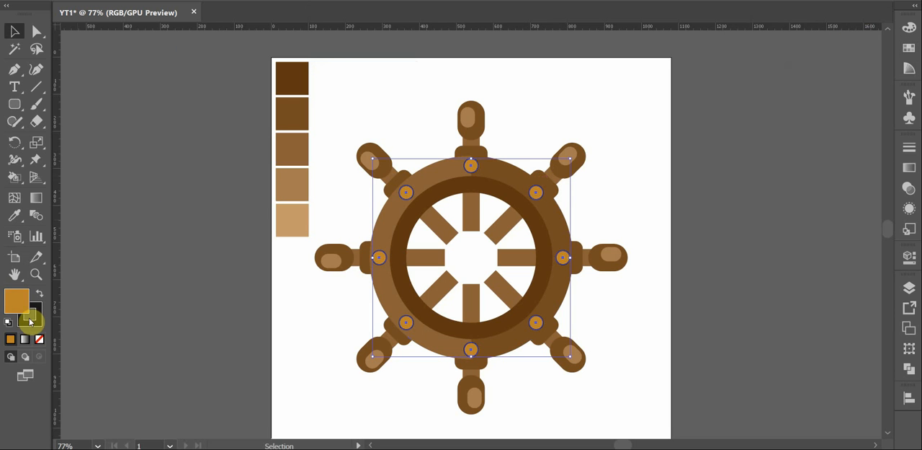
# Remove the black stroke from the eight golden-brown circles
pyautogui.click(37, 325)
pyautogui.click(39, 339)
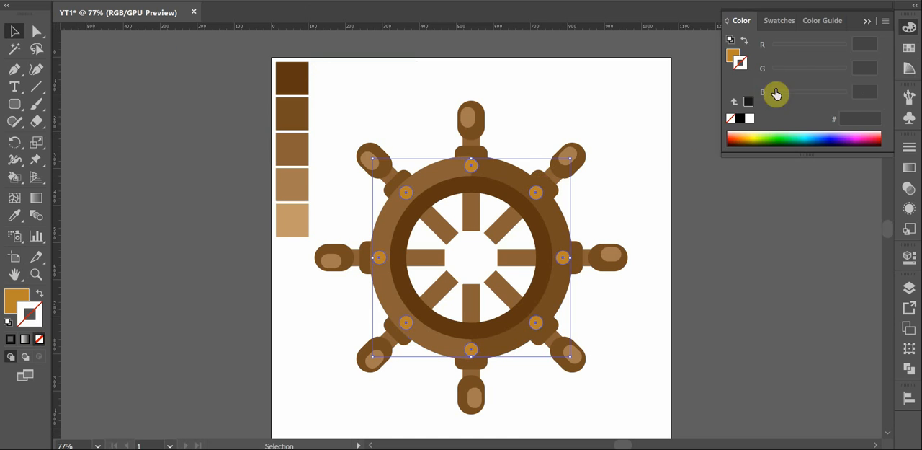
pyautogui.click(868, 20)
pyautogui.click(656, 151)
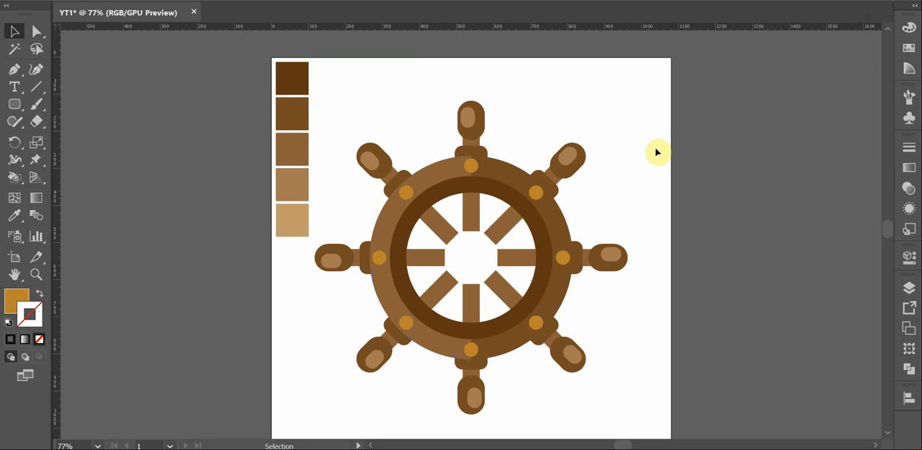
# Draw a golden-brown hub circle centered at X 540 px, Y 540 px, large enough to cover the spokes' inner ends
pyautogui.press('l')
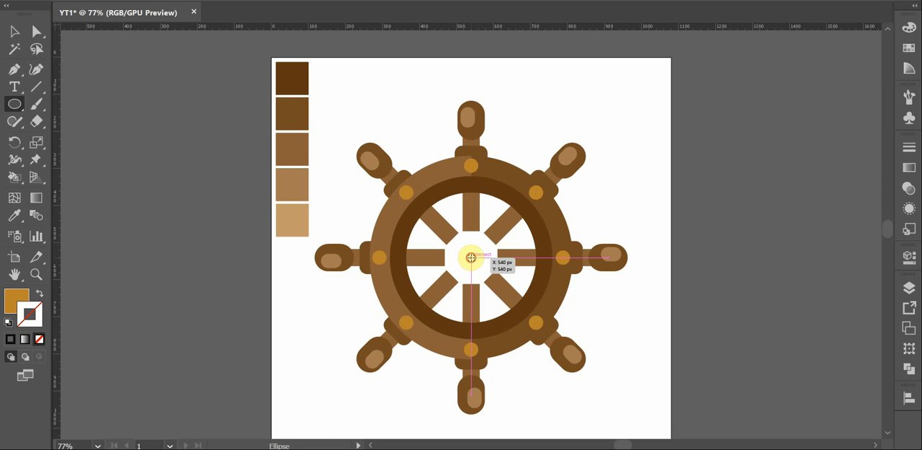
pyautogui.moveTo(479, 263); pyautogui.dragTo(507, 282)
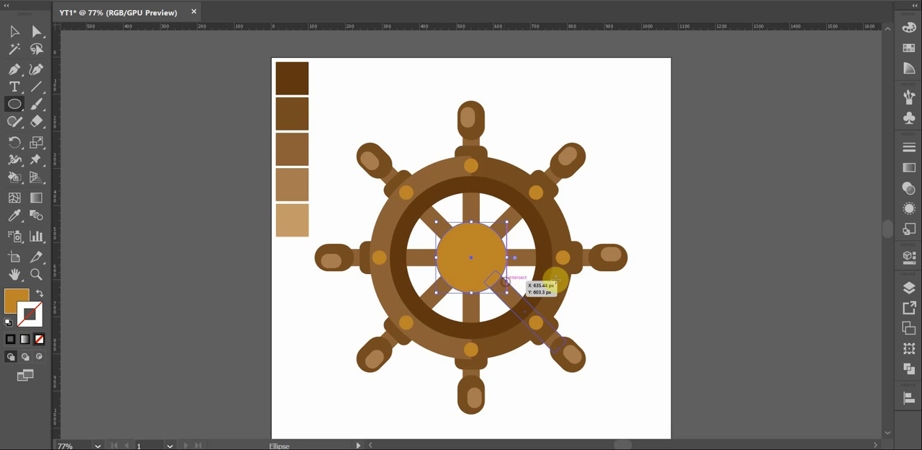
pyautogui.press('v')
pyautogui.click(647, 210)
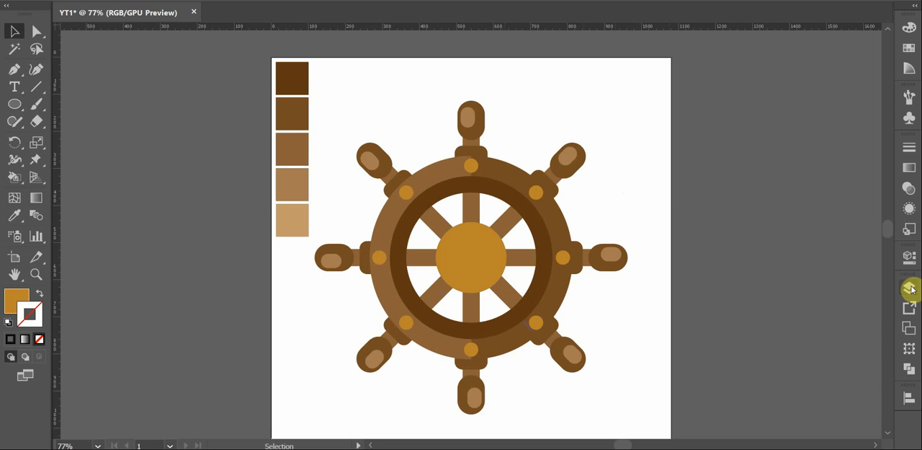
pyautogui.moveTo(629, 86); pyautogui.dragTo(350, 410)
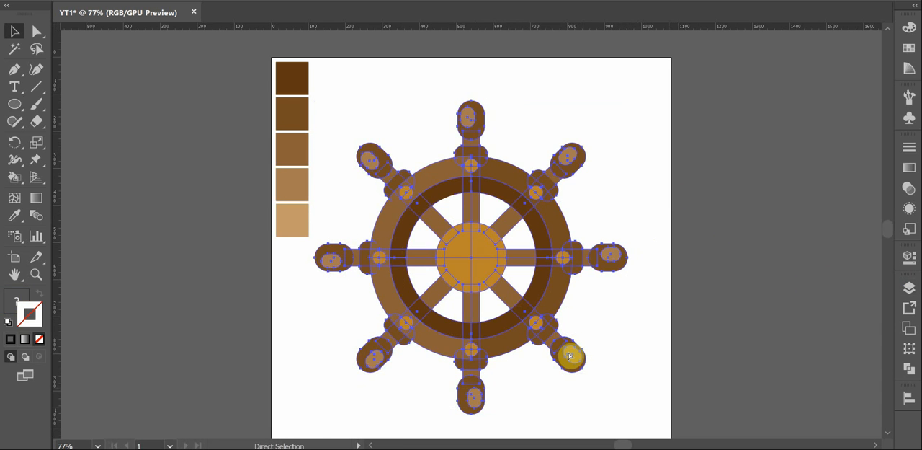
pyautogui.press('v')
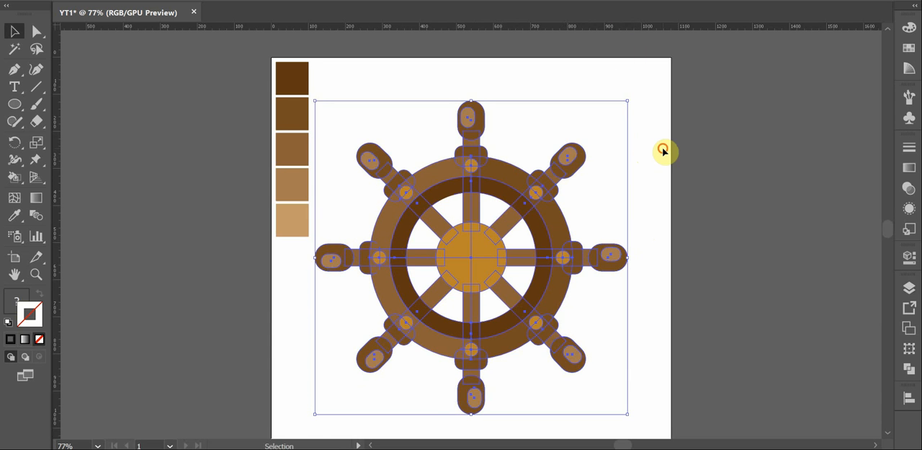
pyautogui.click(665, 151)
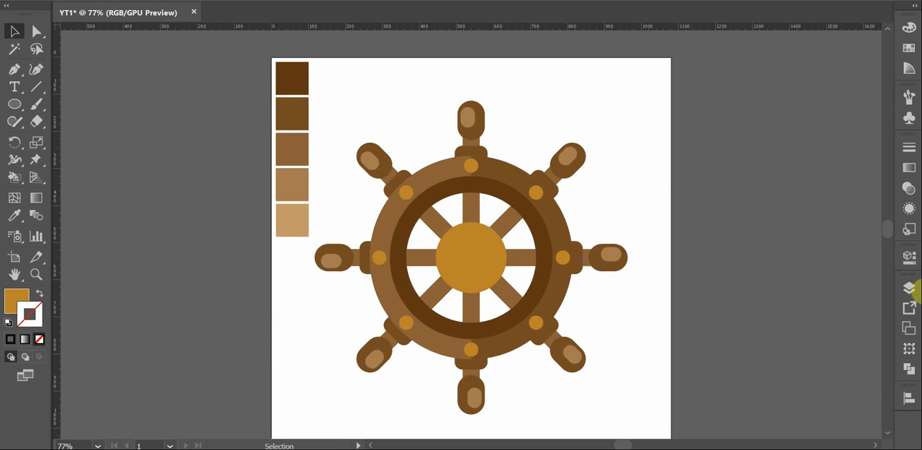
# Show the Skull layer and move it above the Helm layer
pyautogui.click(910, 289)
pyautogui.click(754, 321)
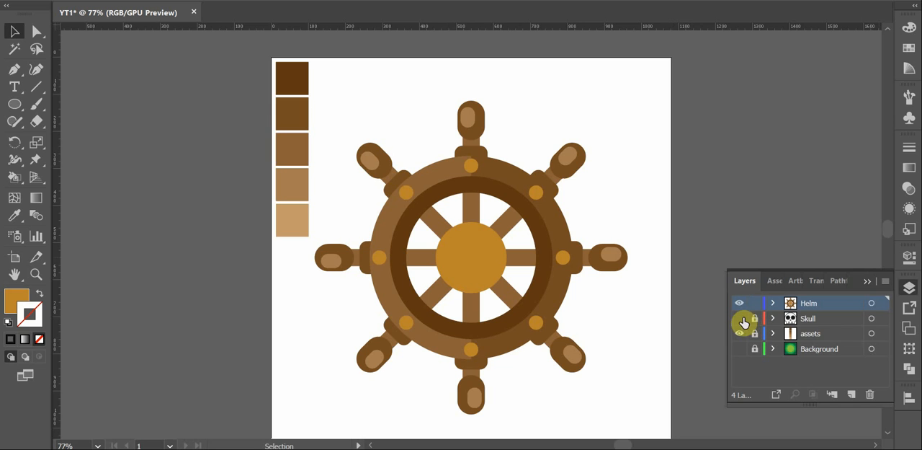
pyautogui.click(740, 319)
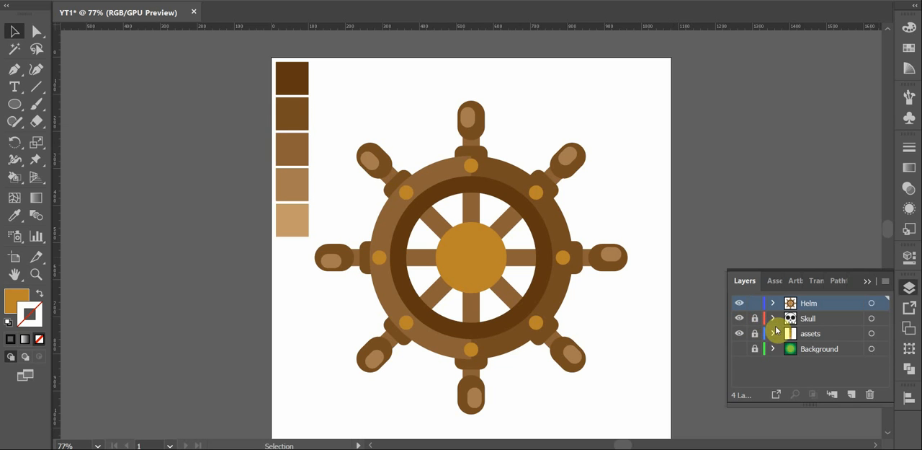
pyautogui.click(811, 319)
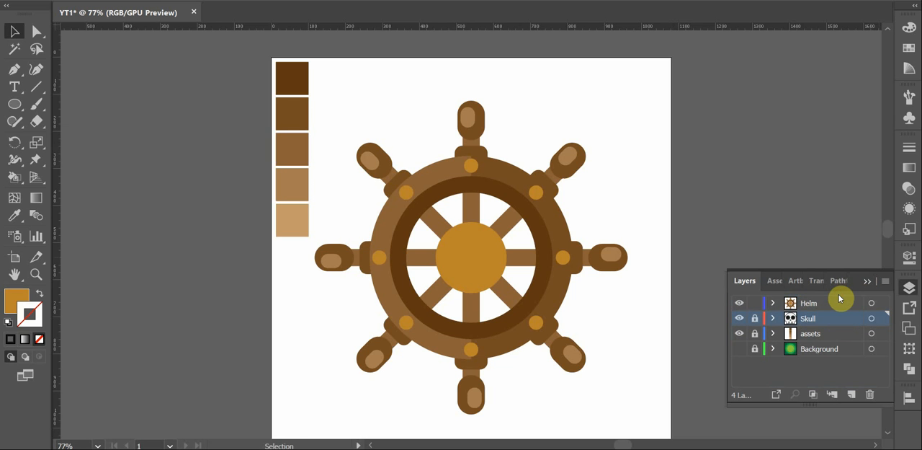
pyautogui.moveTo(838, 325); pyautogui.dragTo(840, 302)
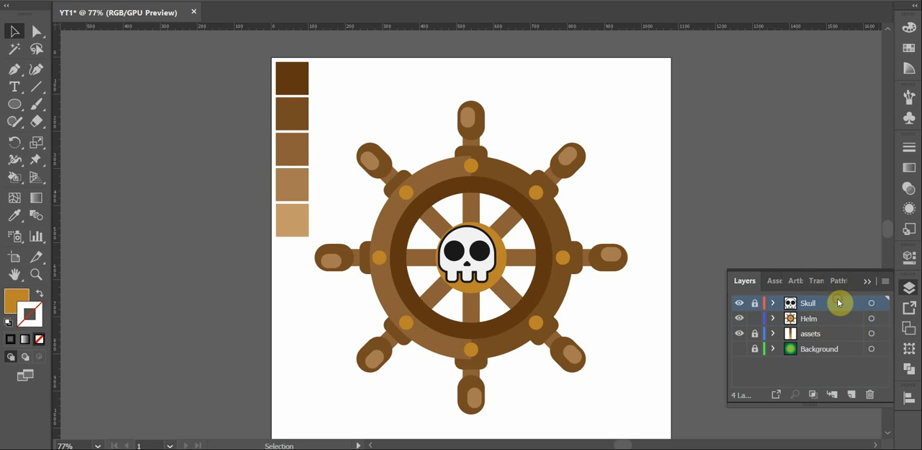
pyautogui.click(864, 281)
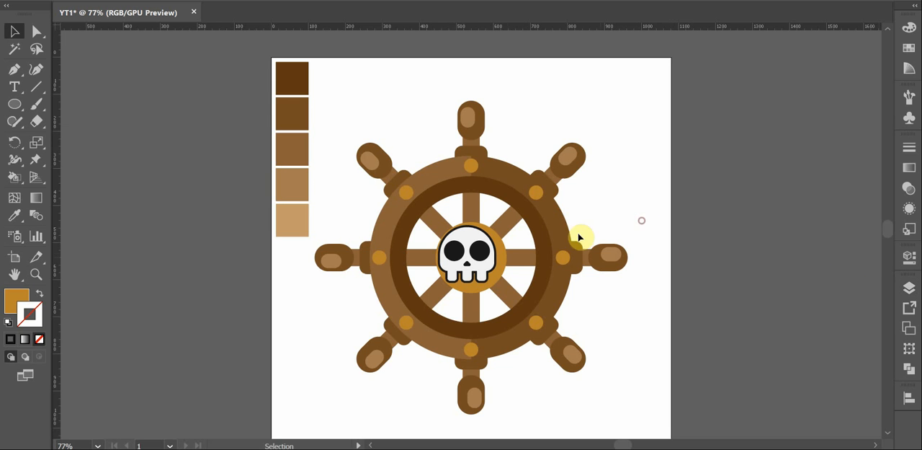
# Lock the Helm layer and unlock the Skull layer, making Skull the active layer
pyautogui.click(488, 271)
pyautogui.click(644, 255)
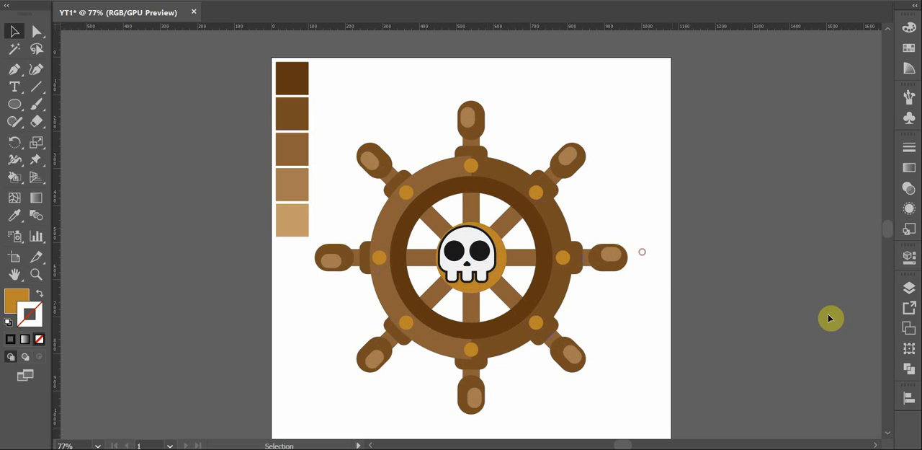
pyautogui.click(909, 287)
pyautogui.click(755, 318)
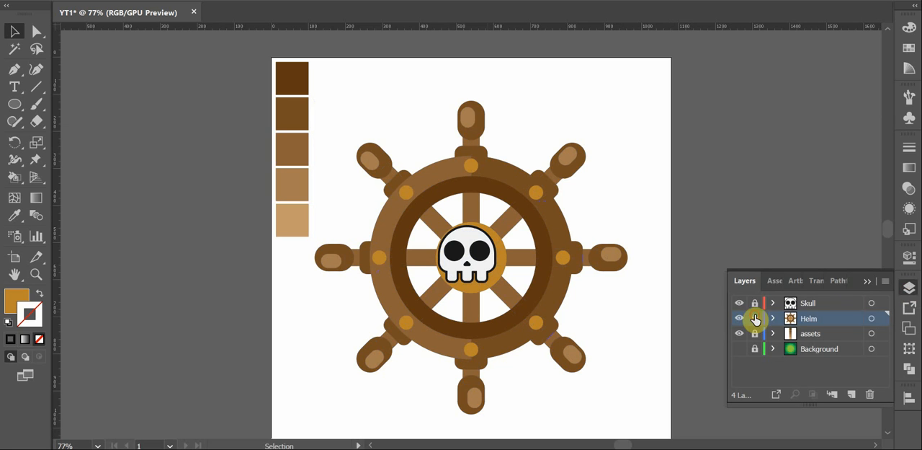
pyautogui.click(754, 303)
pyautogui.click(822, 306)
pyautogui.click(867, 281)
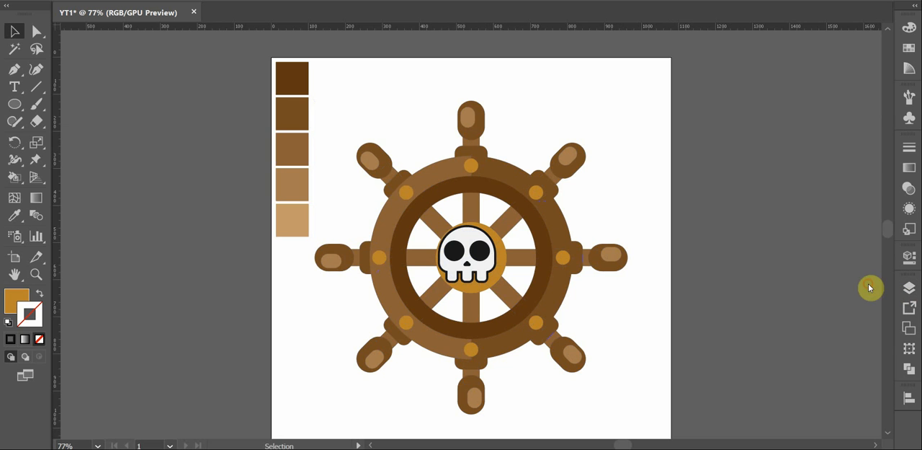
# Nudge the skull onto the middle of the golden-brown hub and scale it down slightly about its center
pyautogui.click(625, 194)
pyautogui.click(489, 263)
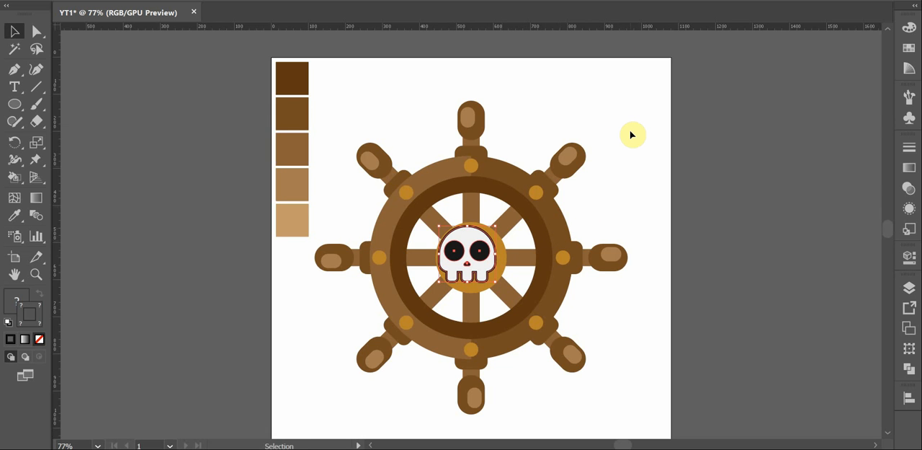
pyautogui.press('Right')
pyautogui.press('Right')
pyautogui.press('Right')
pyautogui.press('Right')
pyautogui.press('Right')
pyautogui.press('Right')
pyautogui.press('Down')
pyautogui.press('Down')
pyautogui.press('Down')
pyautogui.press('Down')
pyautogui.press('Down')
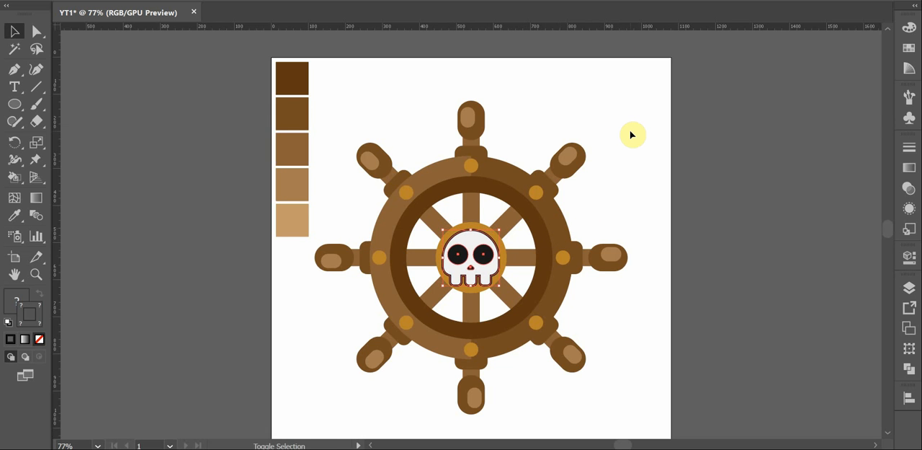
pyautogui.press('Up')
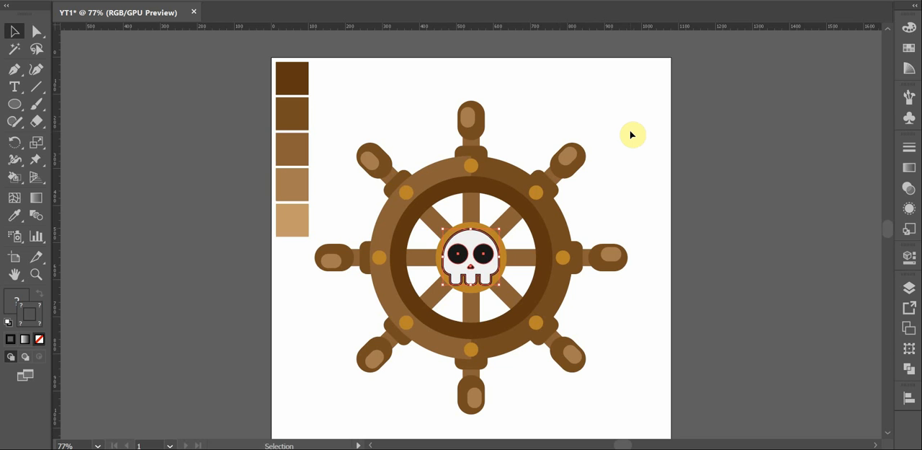
pyautogui.press('Up')
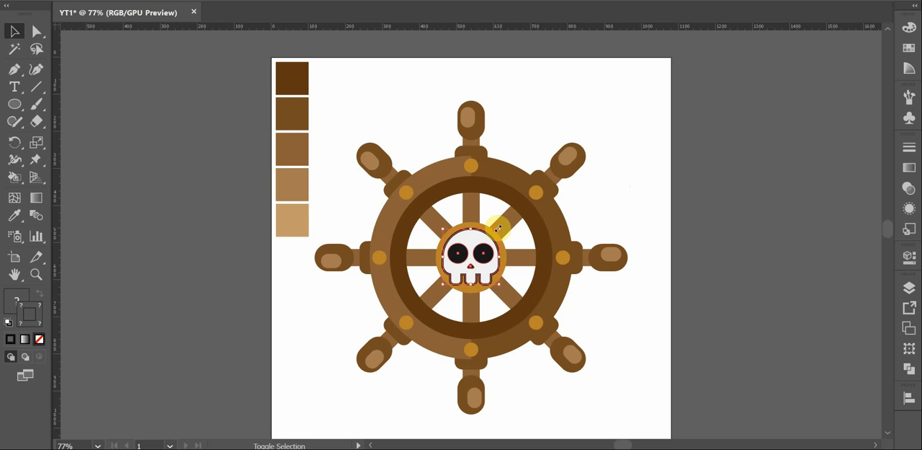
pyautogui.moveTo(498, 228); pyautogui.dragTo(496, 230)
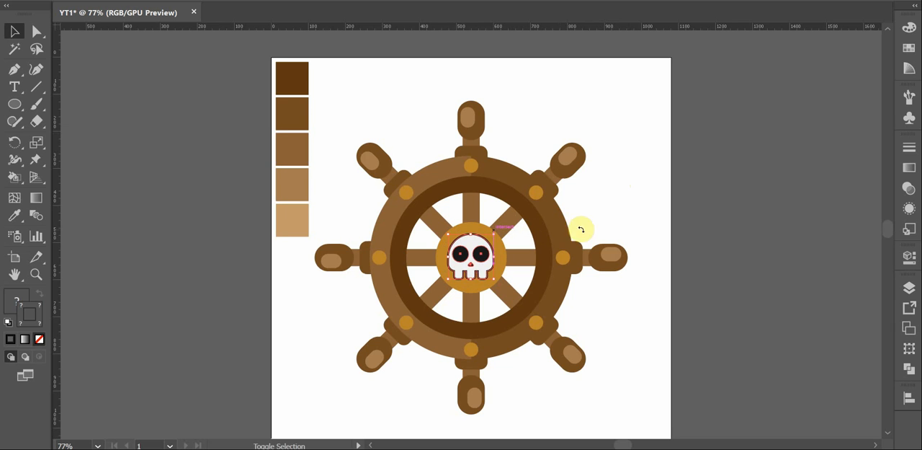
pyautogui.click(622, 205)
# Ungroup the skull and remove the dark stroke from its white head shape
pyautogui.click(477, 267)
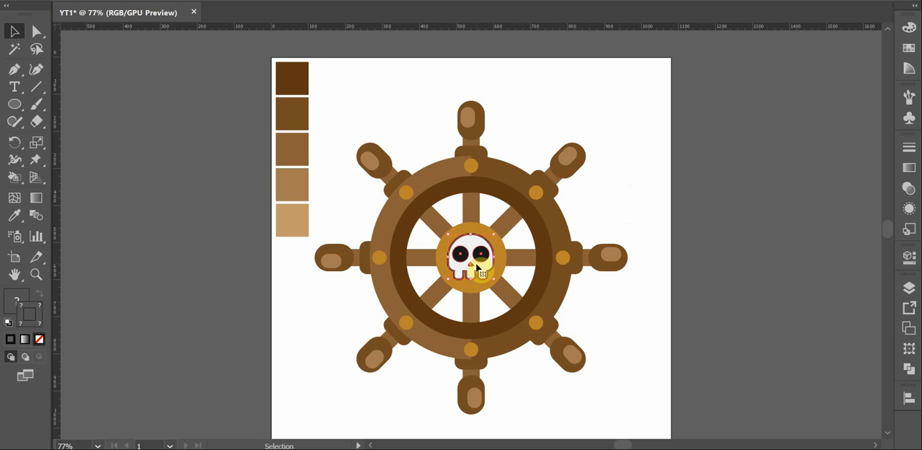
pyautogui.rightClick(475, 265)
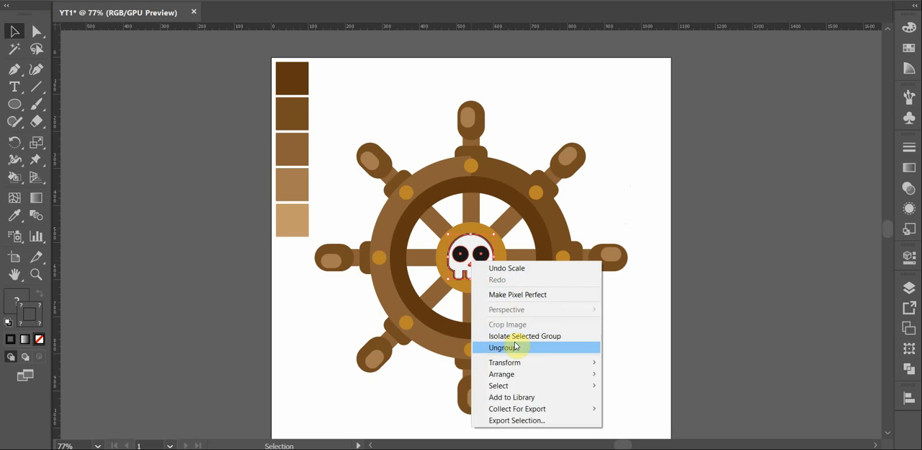
pyautogui.click(504, 347)
pyautogui.click(646, 229)
pyautogui.click(476, 265)
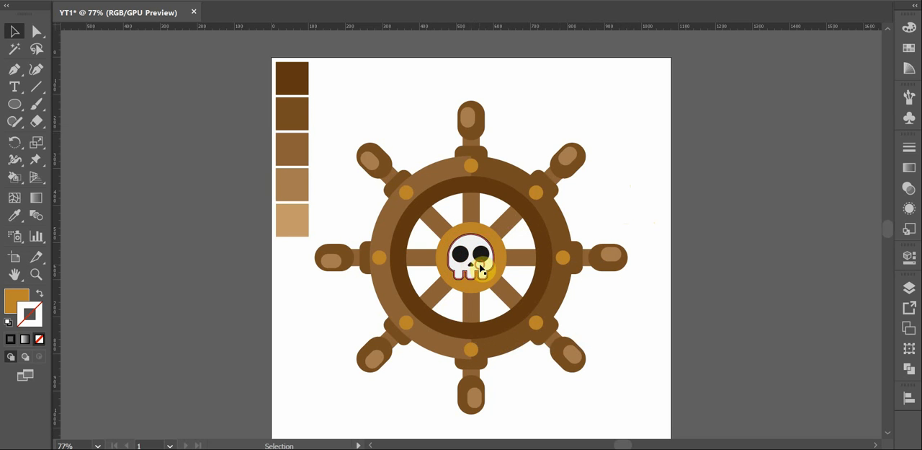
pyautogui.click(37, 340)
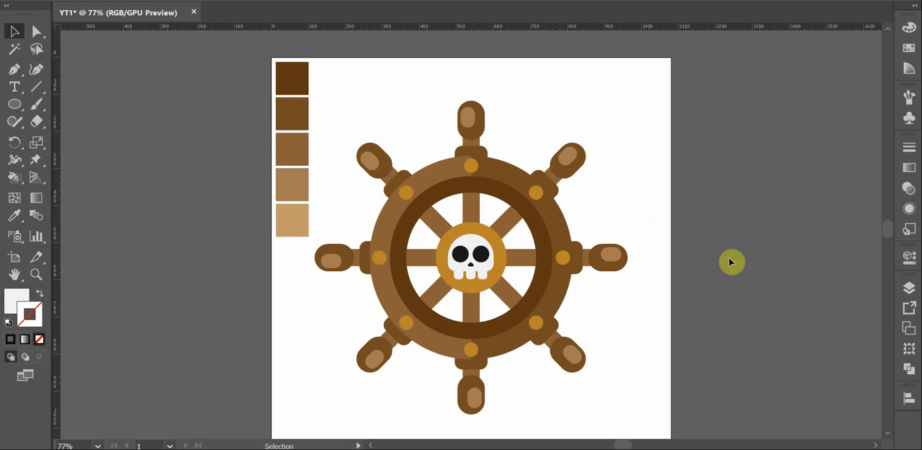
# Hide the assets layer with the color swatches and show the Background layer
pyautogui.click(912, 288)
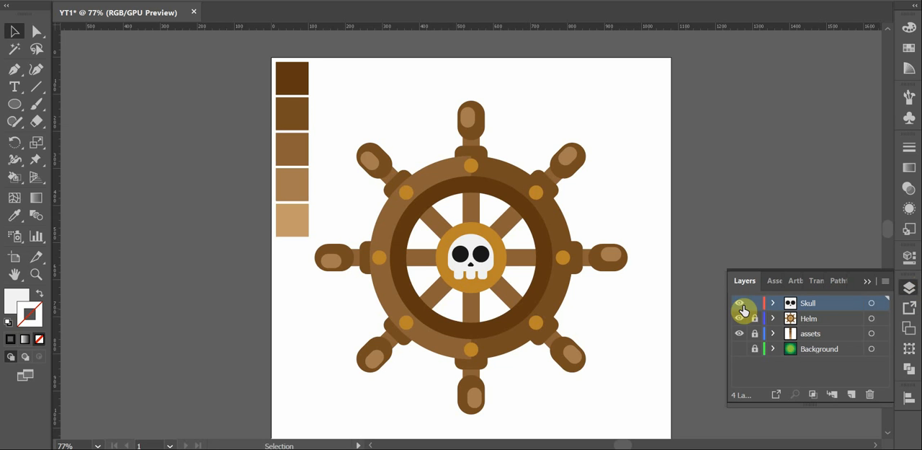
pyautogui.click(741, 333)
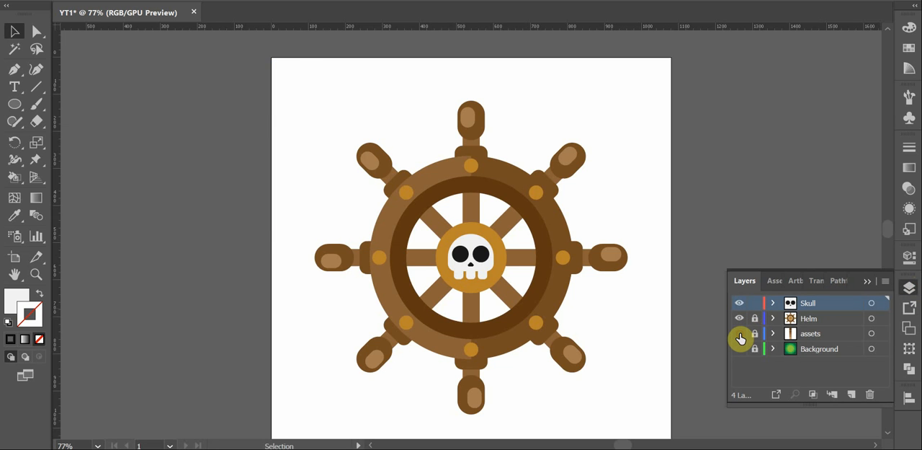
pyautogui.click(739, 350)
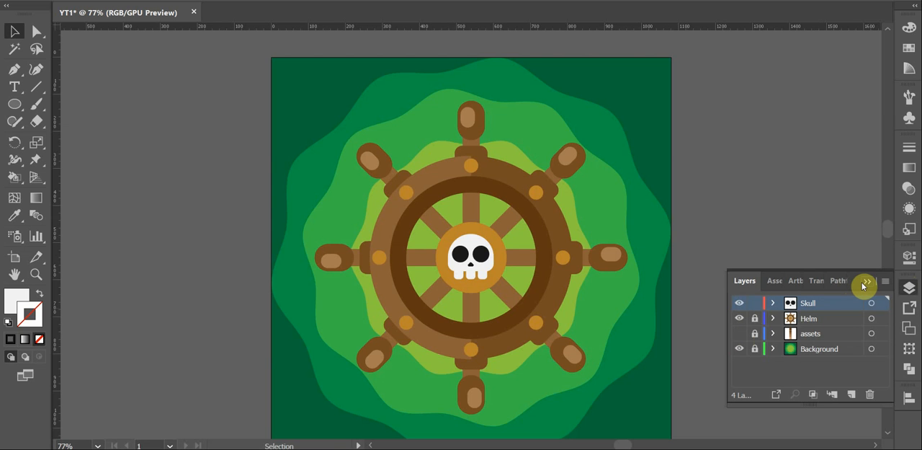
pyautogui.click(865, 283)
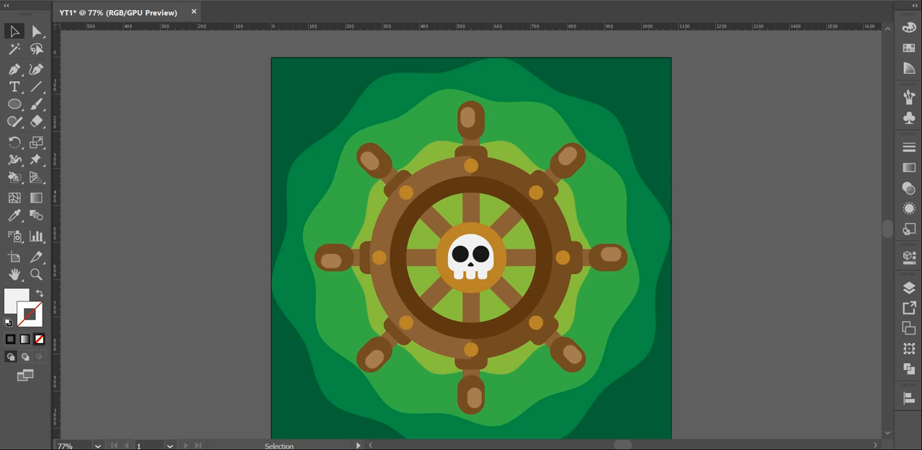
pyautogui.click(775, 449)
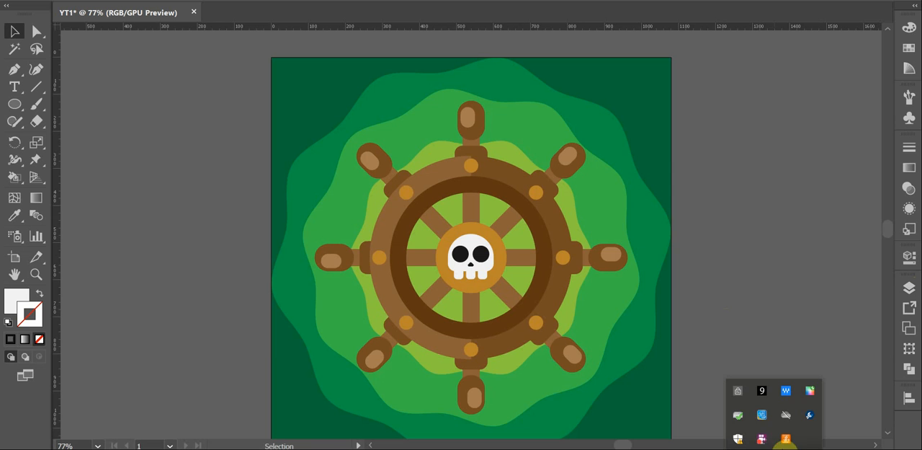
pyautogui.rightClick(765, 444)
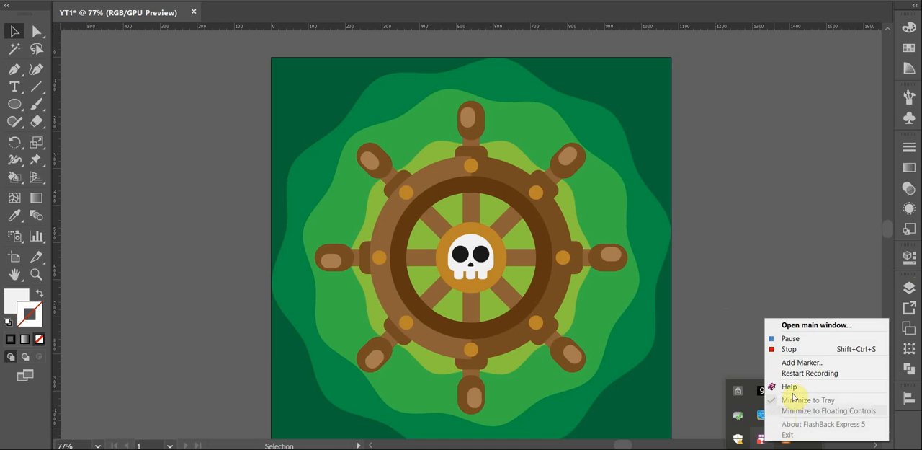